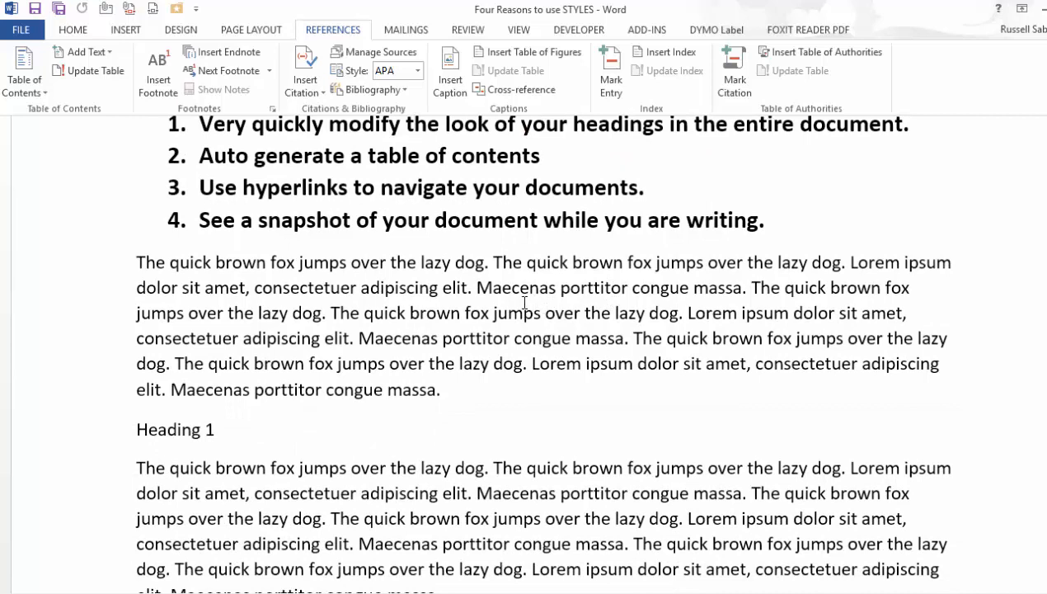
Apply the Heading 1 style to the first "Heading 1" line and insert an empty line below it
left_click(71, 30)
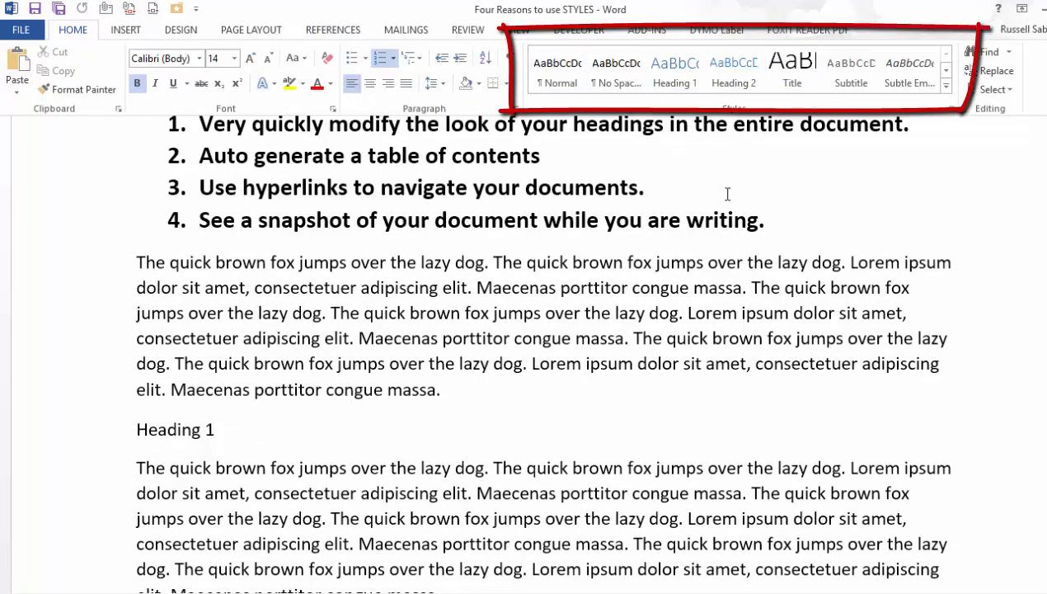
left_click(231, 430)
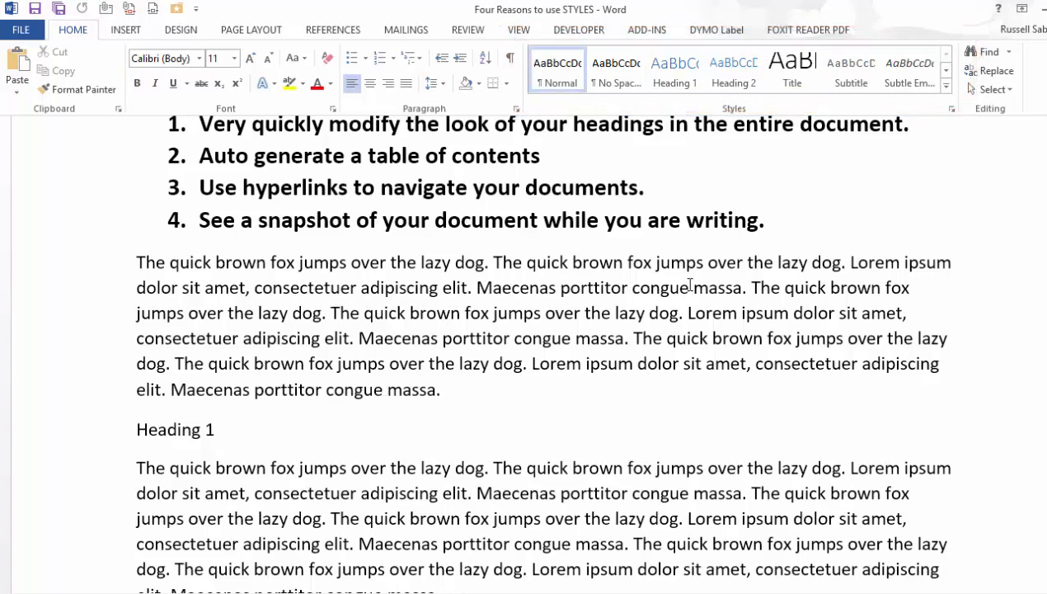
left_click(666, 75)
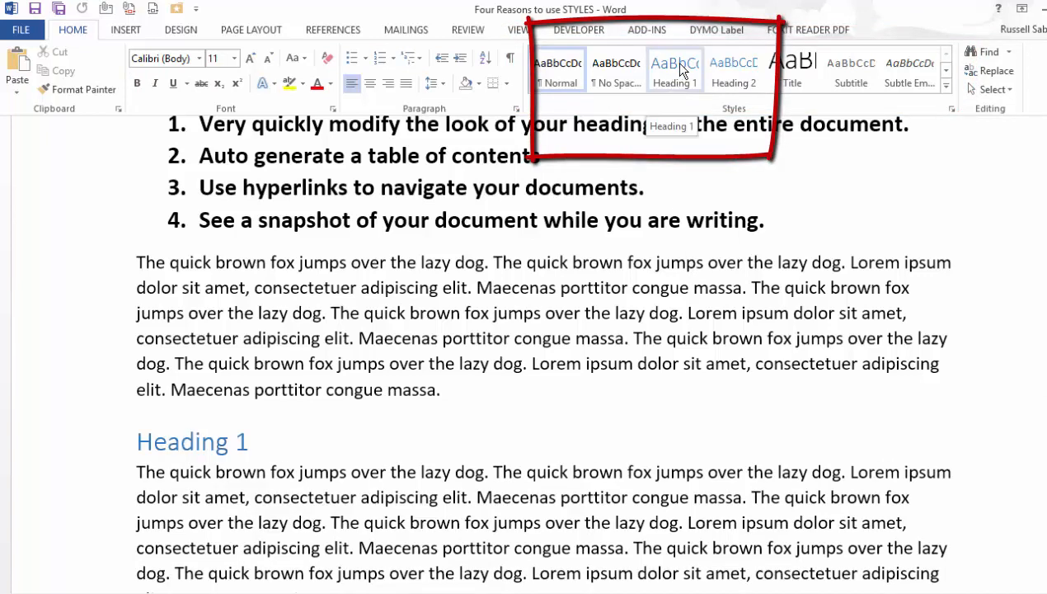
left_click(674, 62)
key("Right")
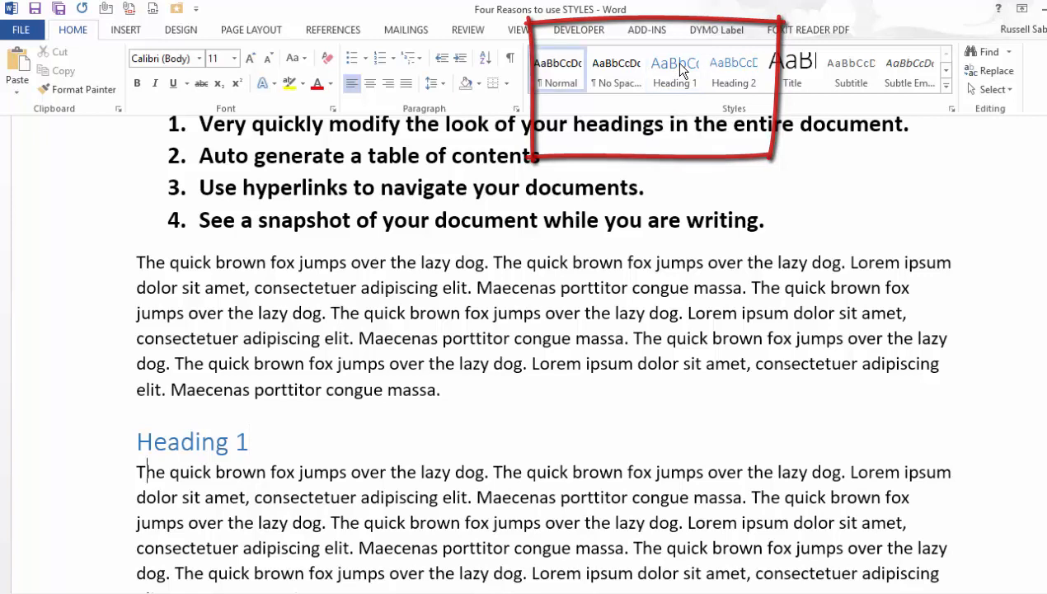
key("Return")
Apply the Heading 2 style to the first "Heading 2" line and insert an empty line below it
scroll(717, 172, "down", 3)
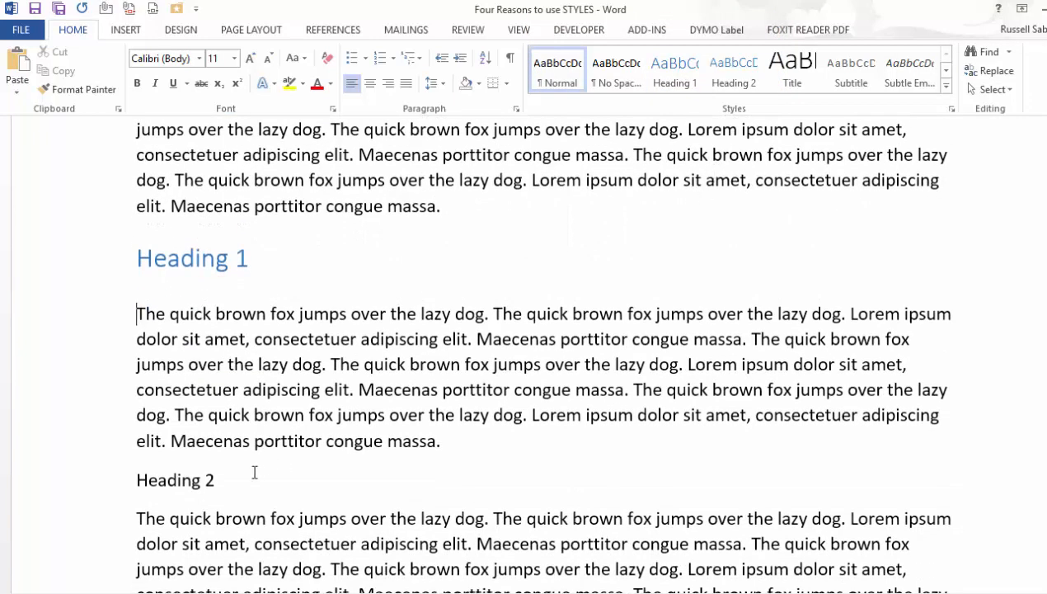
left_click(737, 80)
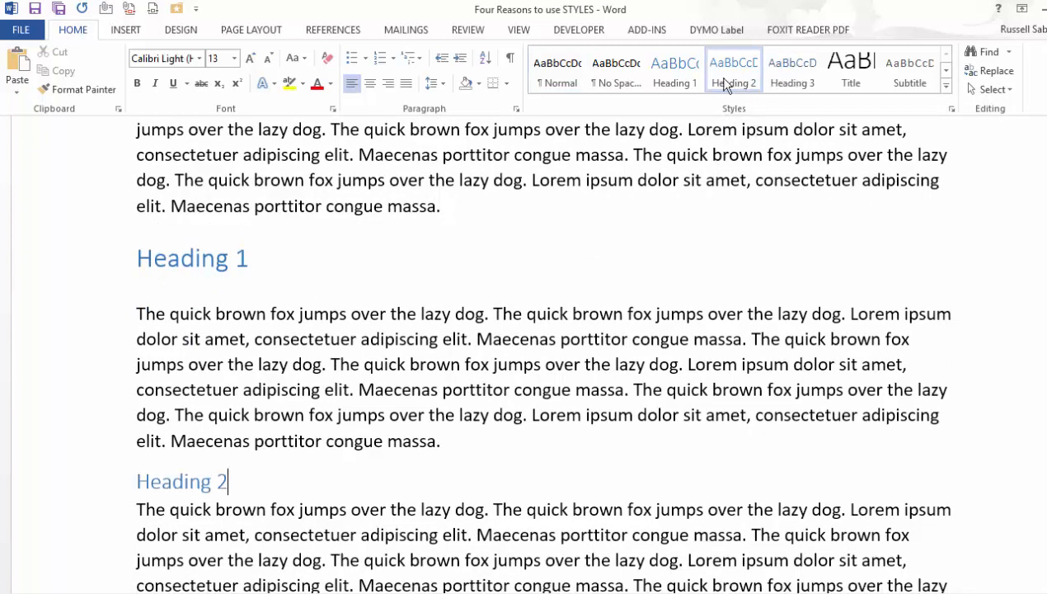
key("Return")
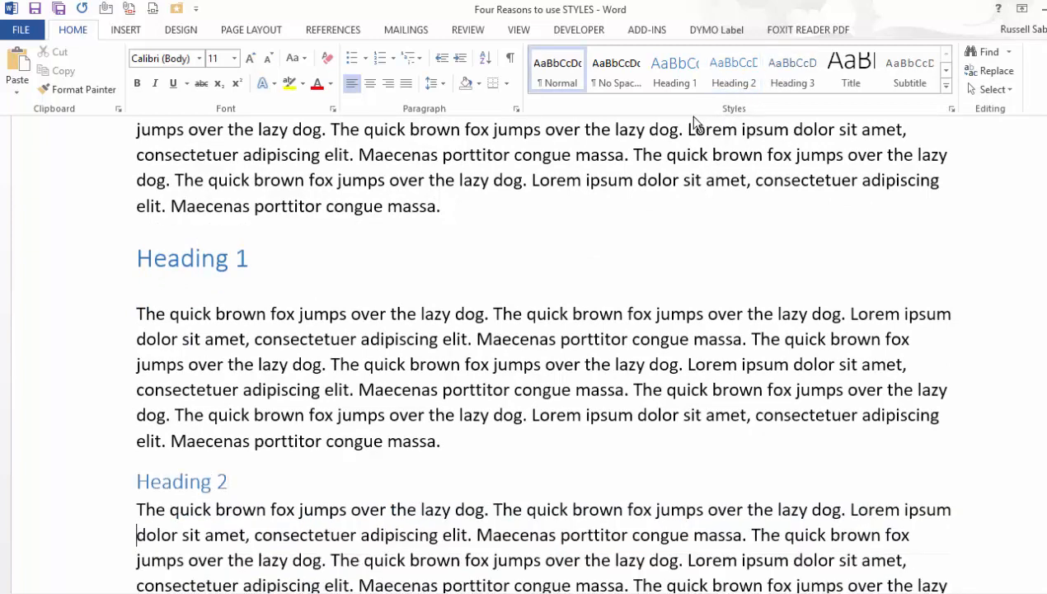
Apply the Heading 3 style to the "Heading 3" line between the body paragraphs
scroll(556, 274, "down", 5)
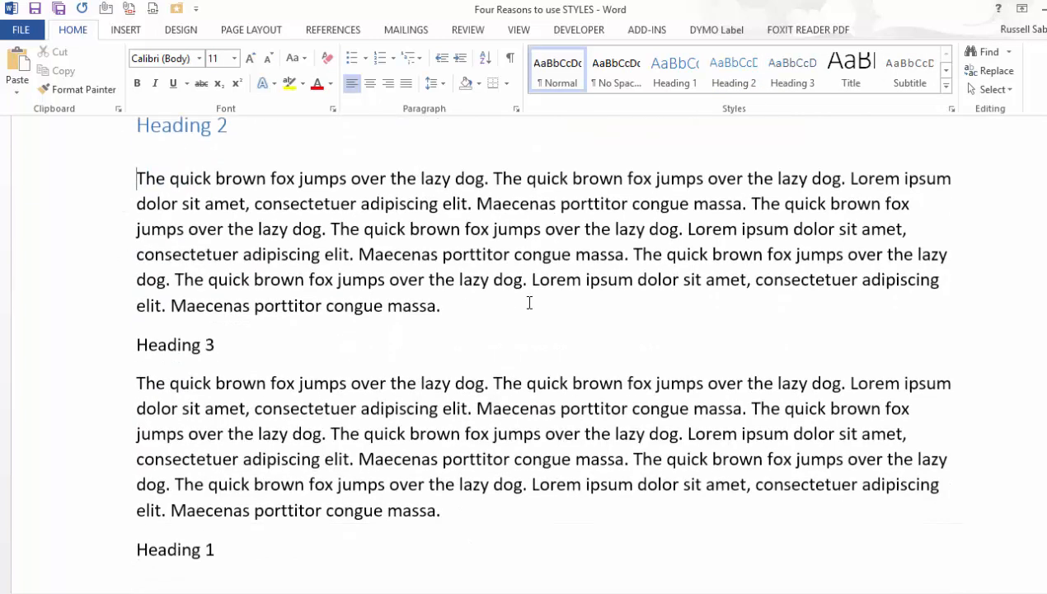
left_click(247, 330)
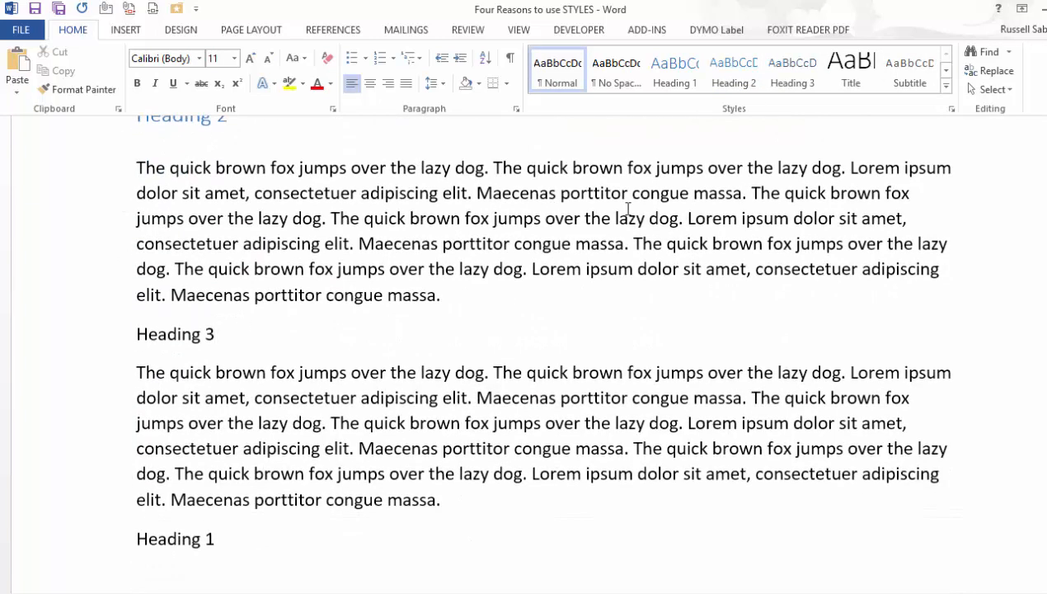
left_click(790, 66)
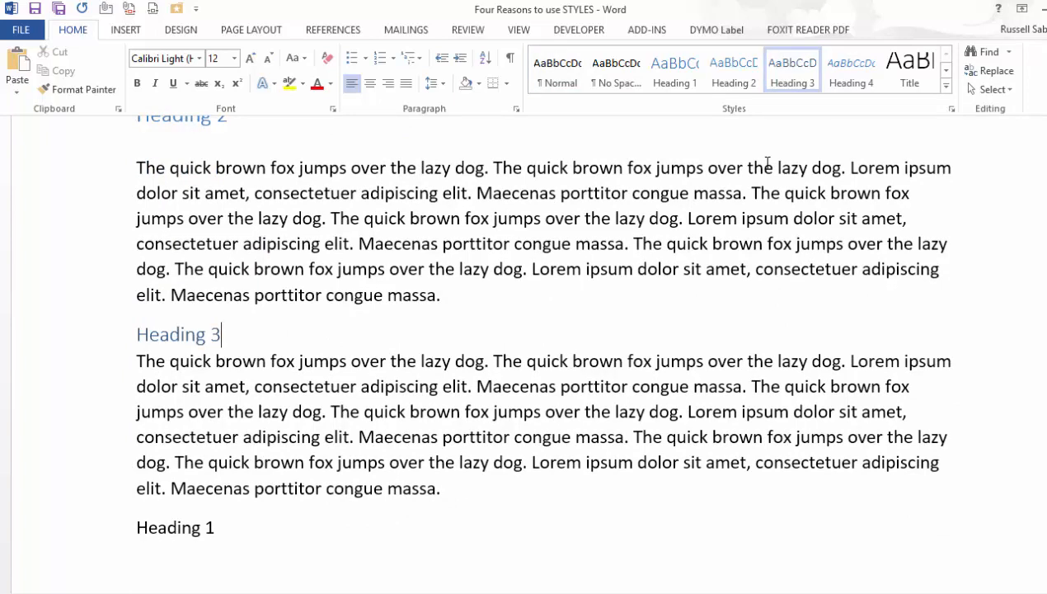
Apply the Heading 1 style to the second "Heading 1" line and the Heading 2 style to the "Heading 2" line following it
left_click(488, 527)
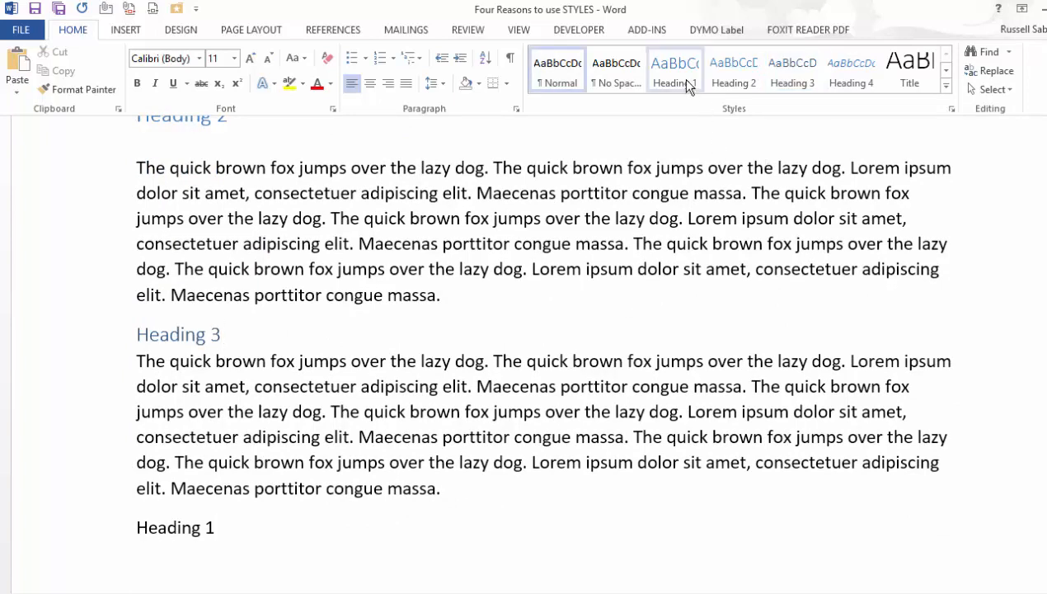
left_click(681, 77)
scroll(582, 403, "down", 5)
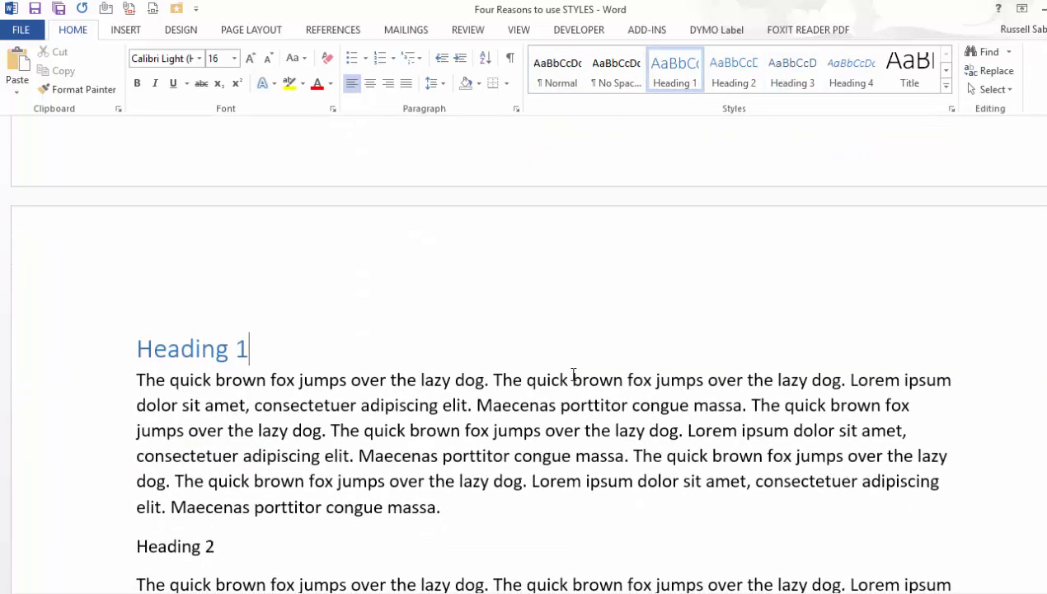
left_click(303, 538)
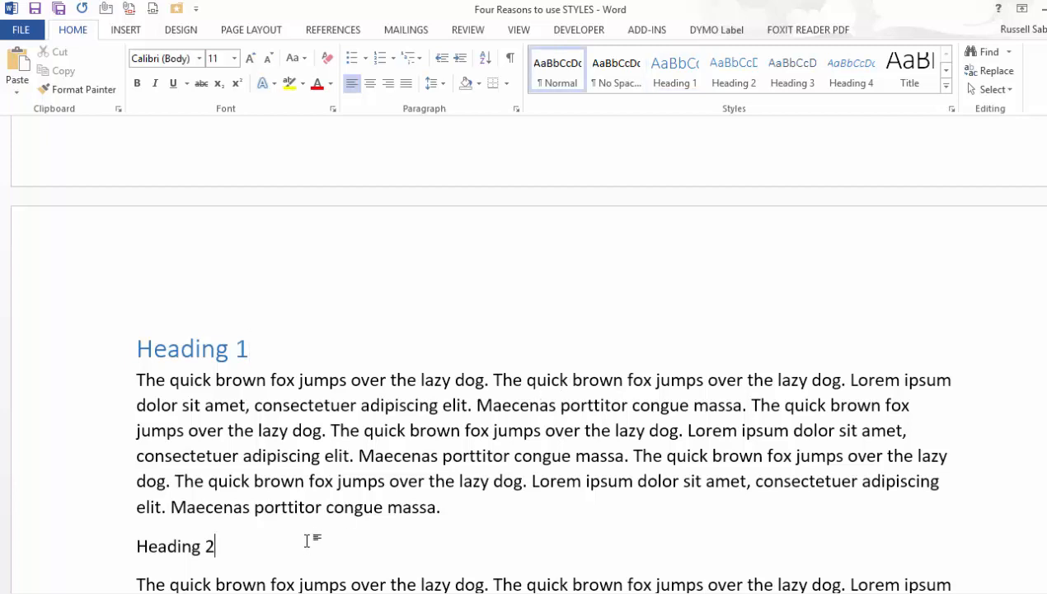
left_click(740, 73)
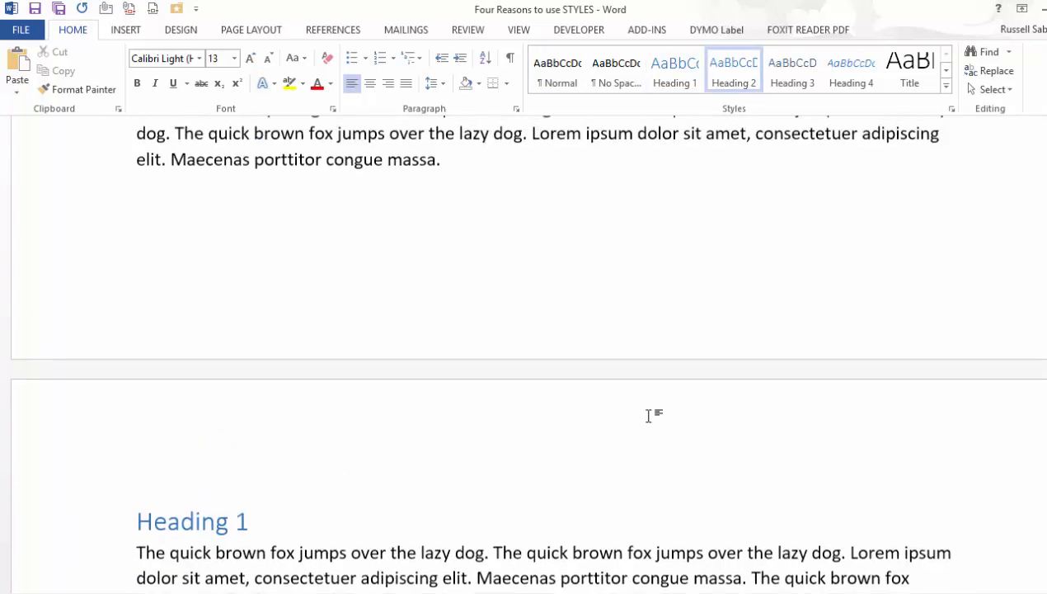
Open the Heading 1 style for modification and set its font colour to black (Text 1)
scroll(649, 416, "up", 10)
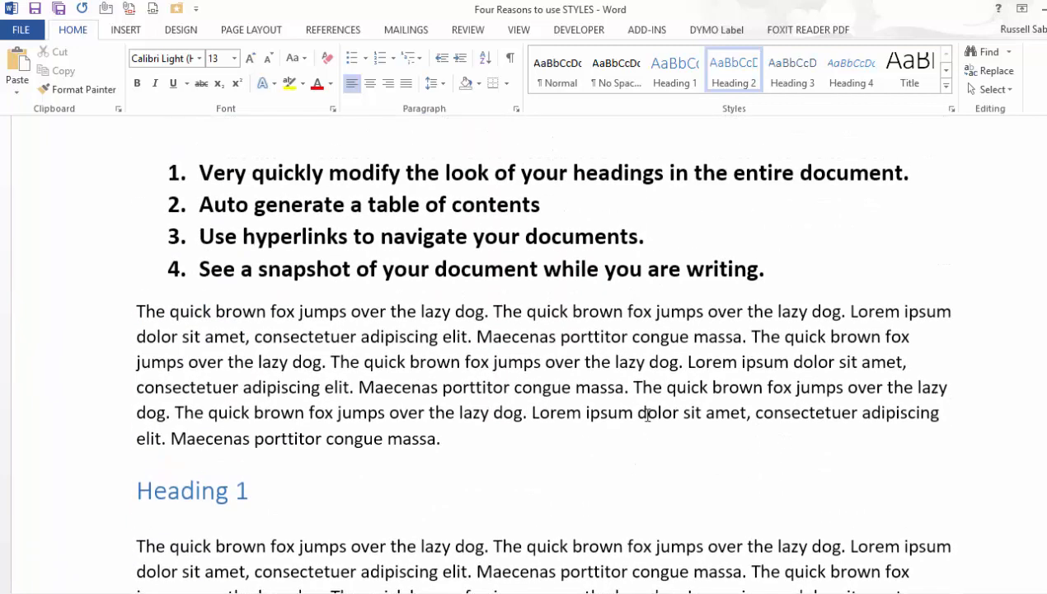
scroll(649, 417, "down", 7)
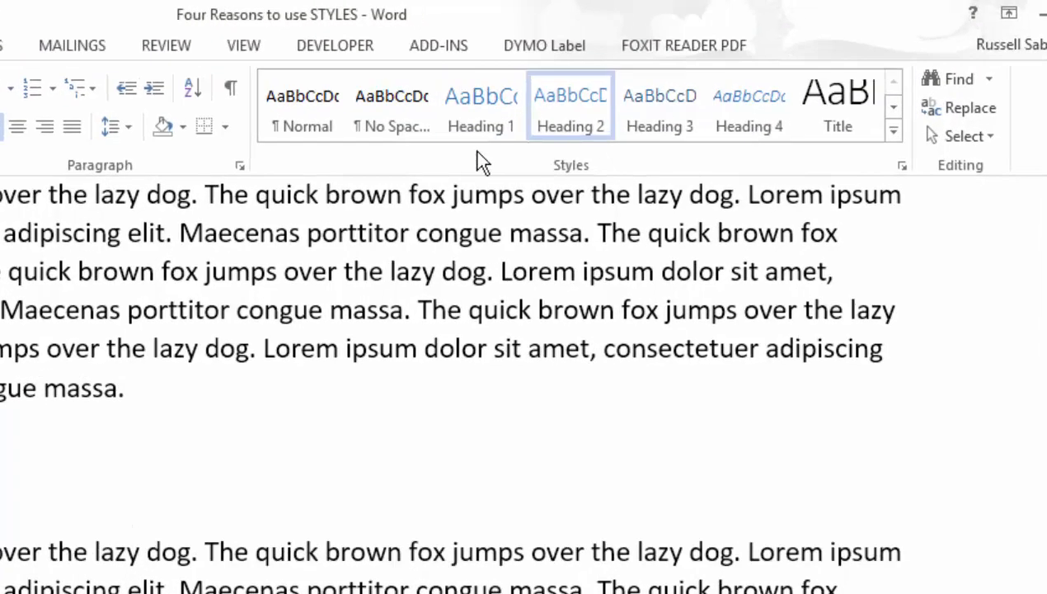
right_click(481, 125)
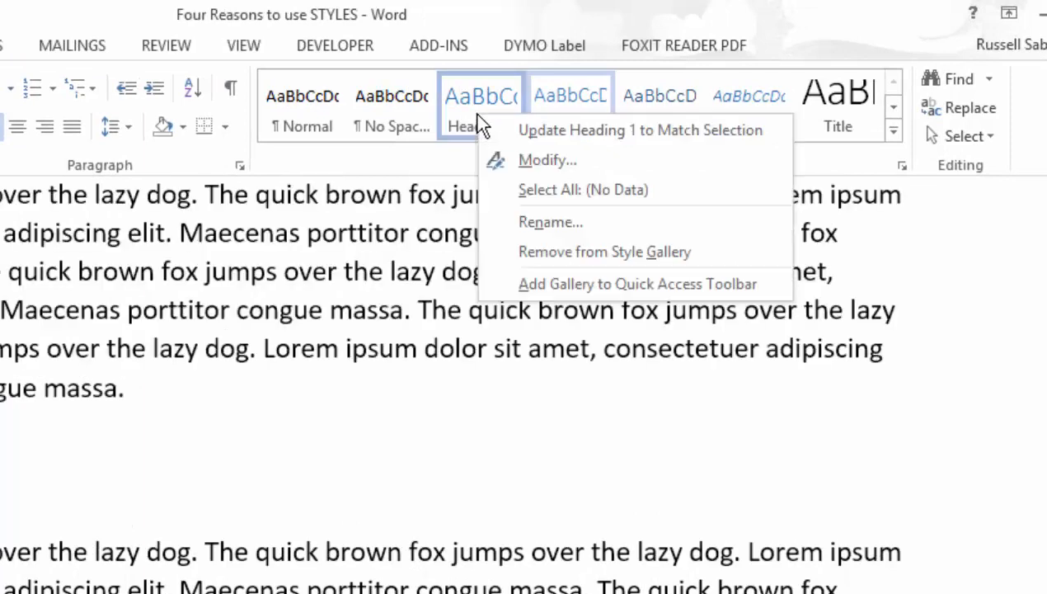
left_click(552, 156)
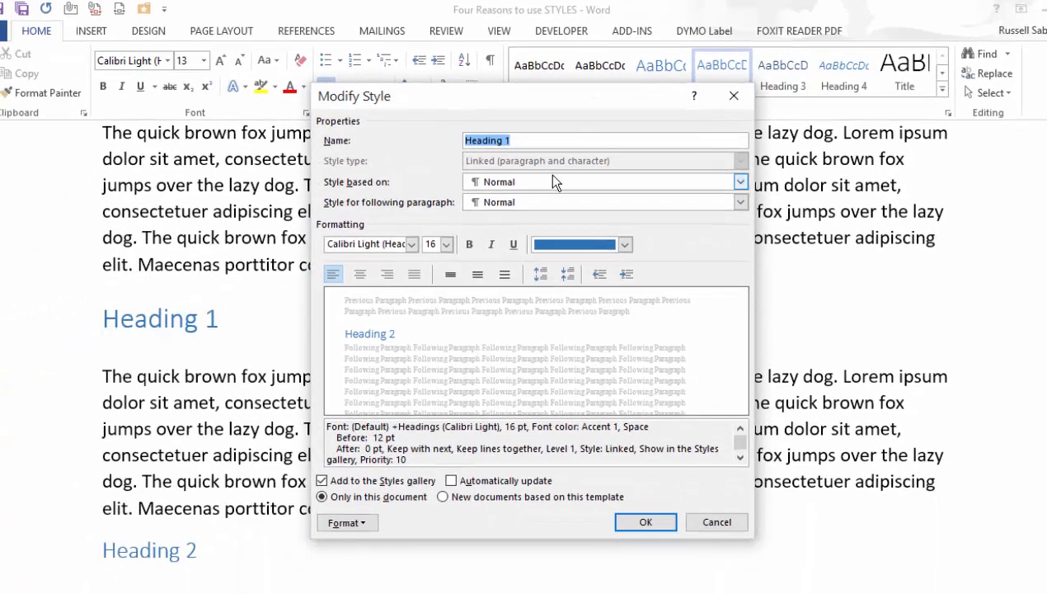
left_click(626, 245)
left_click(549, 299)
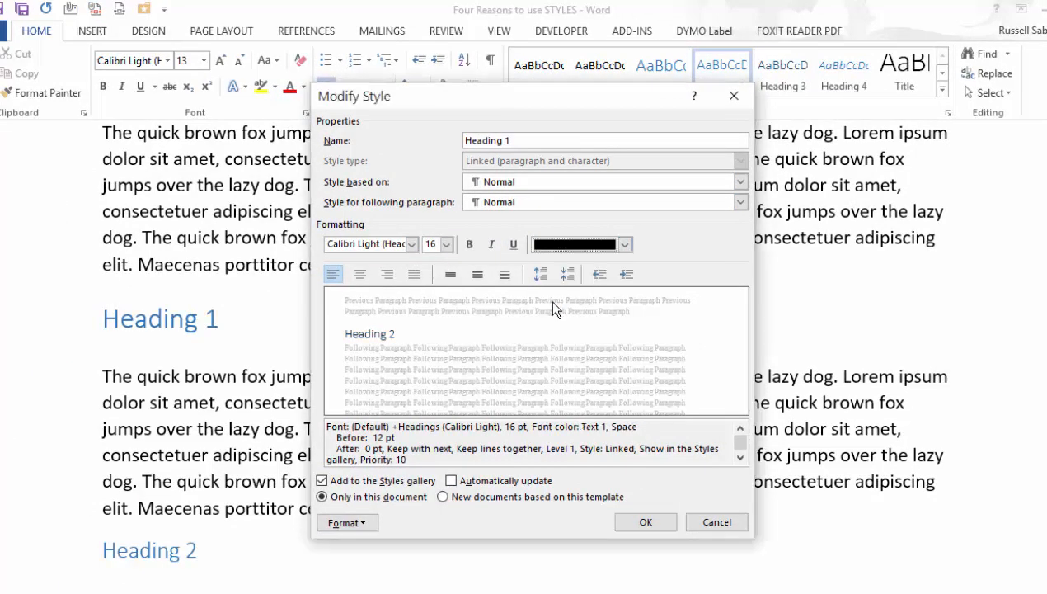
Set the Heading 1 style's font to Apple Boy BTN without bold and save the style changes
left_click(469, 245)
left_click(410, 244)
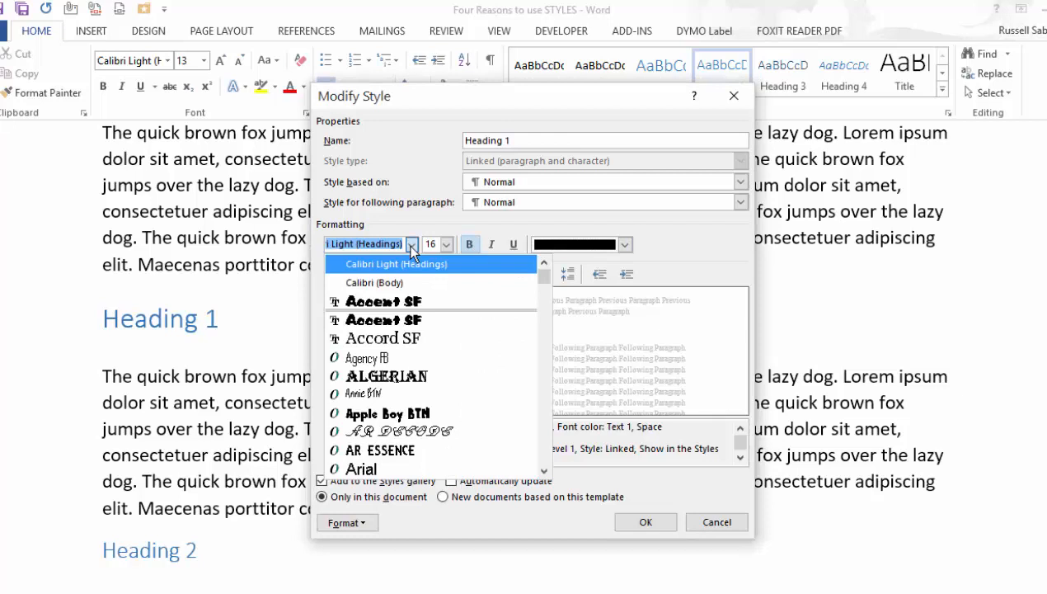
scroll(494, 334, "down", 1)
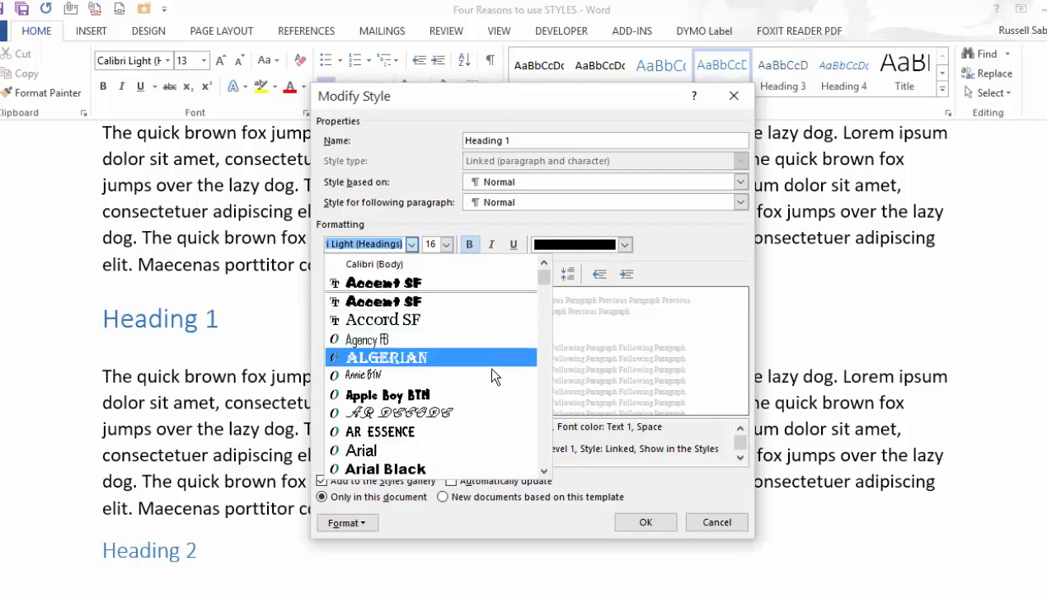
left_click(489, 394)
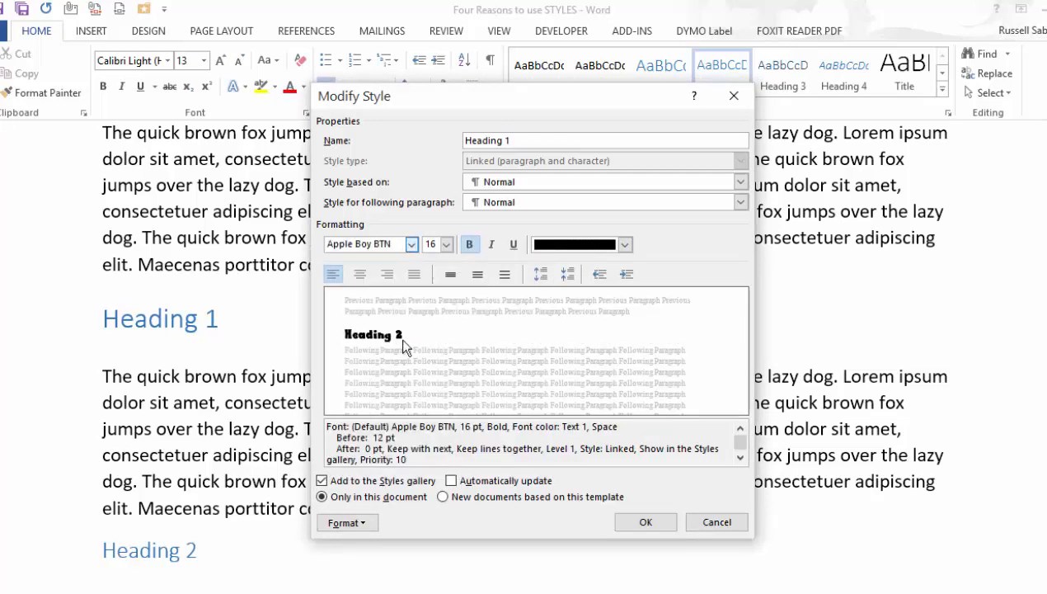
left_click(468, 246)
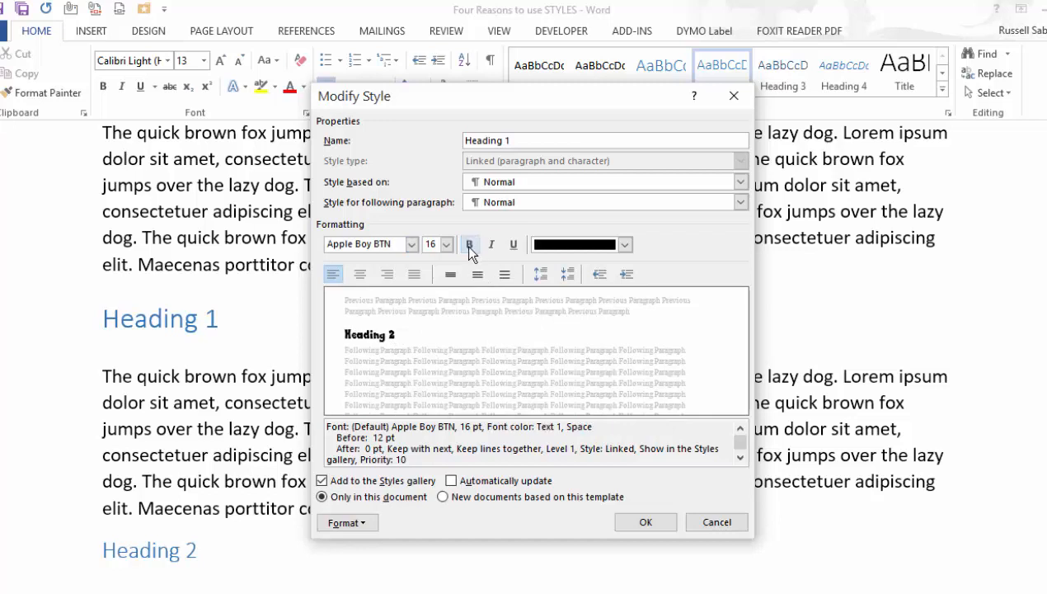
left_click(631, 527)
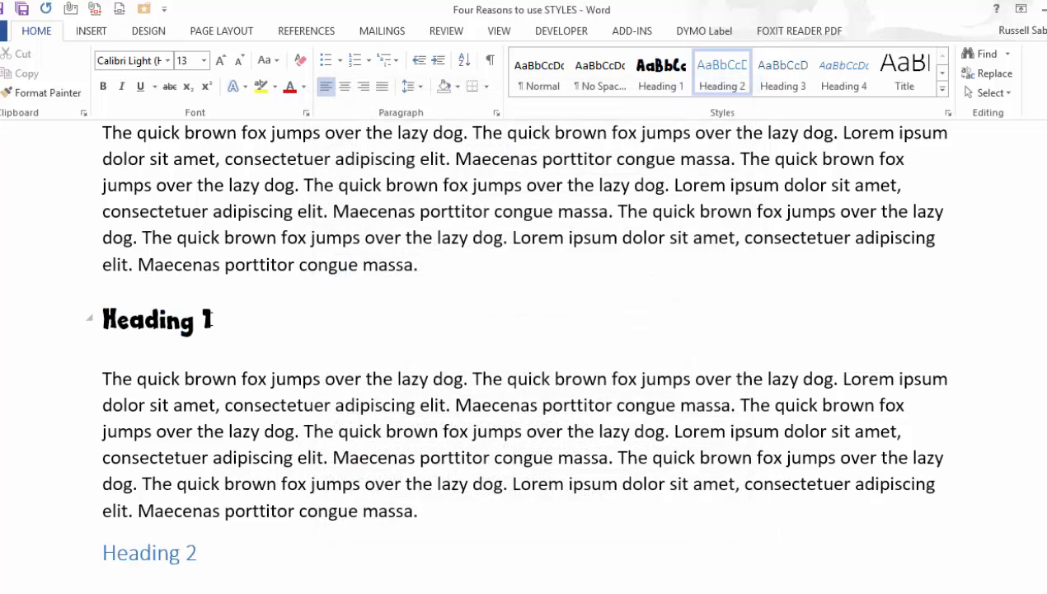
left_click_drag(212, 319, 126, 318)
left_click(373, 350)
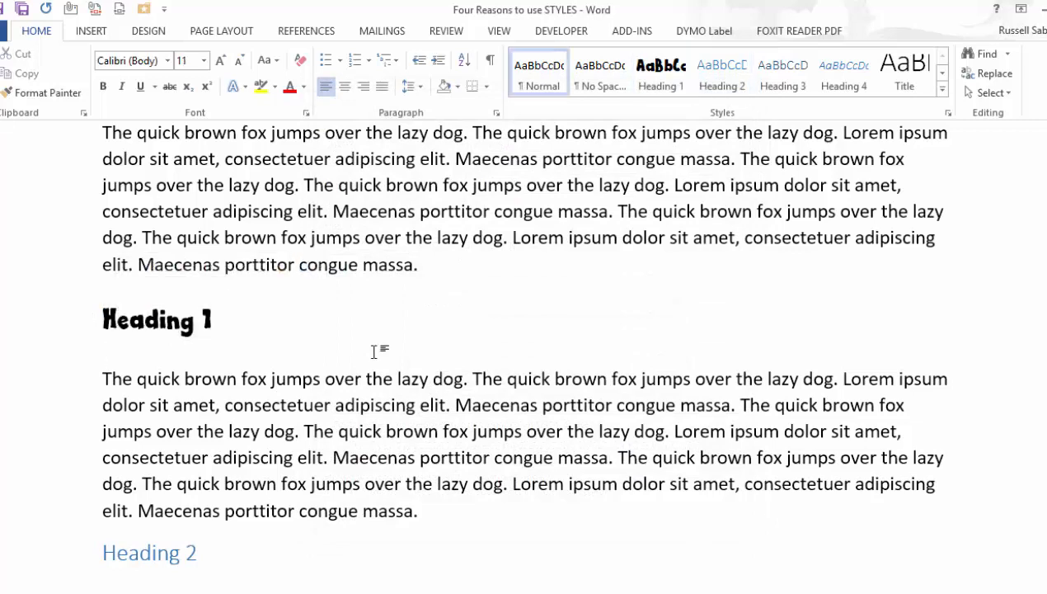
scroll(374, 350, "down", 5)
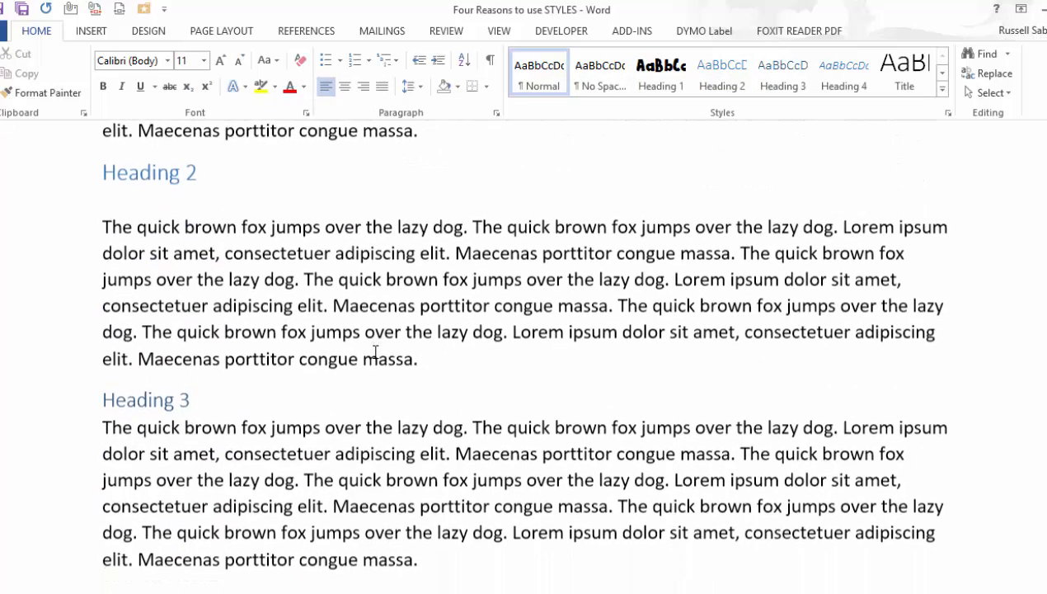
scroll(375, 352, "up", 5)
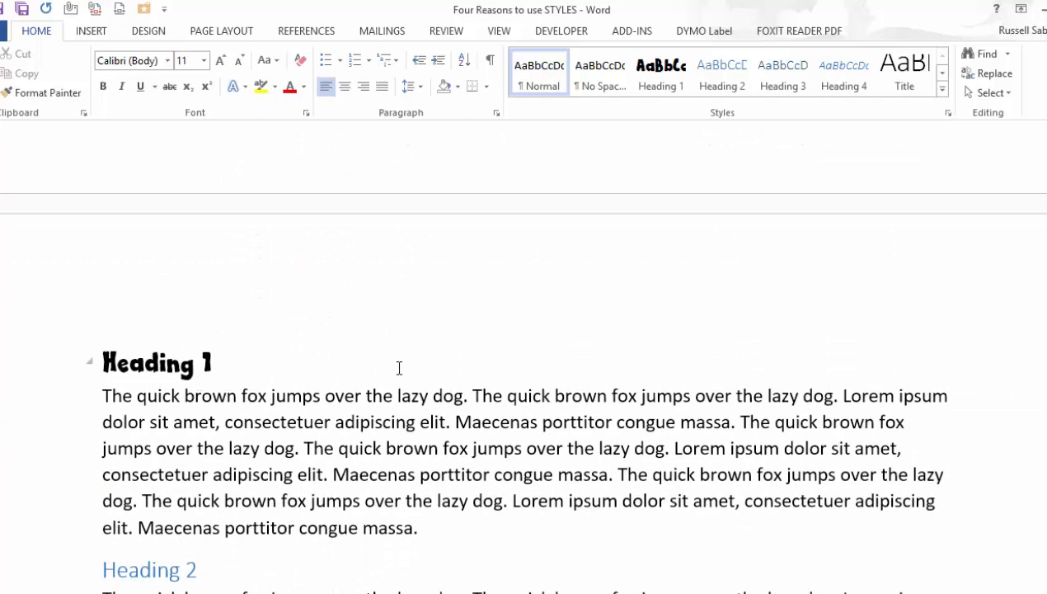
scroll(480, 291, "down", 5)
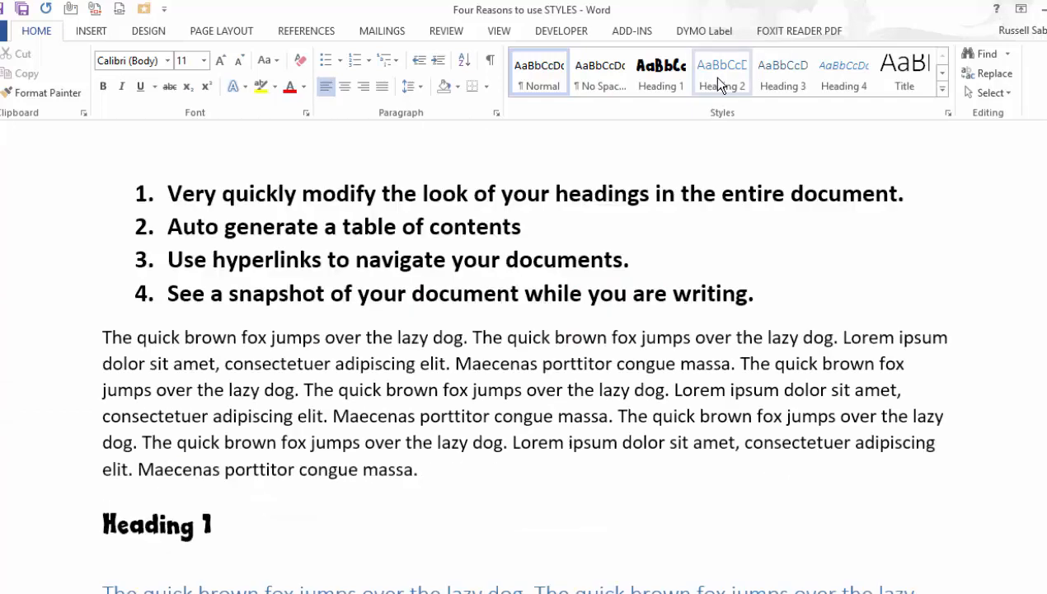
Modify the Heading 2 style to use a dark red font colour and bold text
right_click(716, 80)
left_click(751, 111)
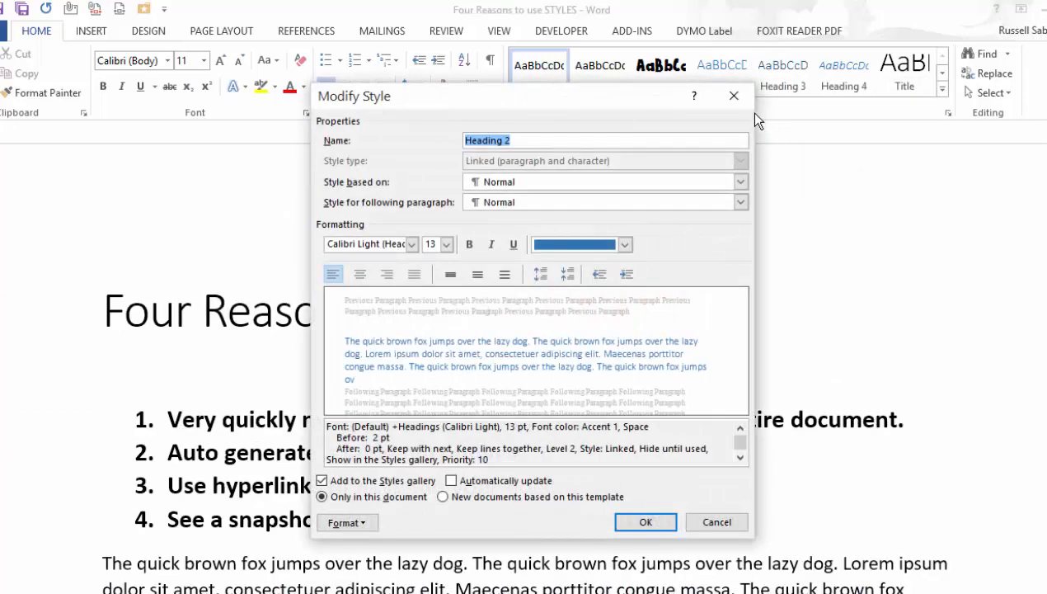
left_click(625, 244)
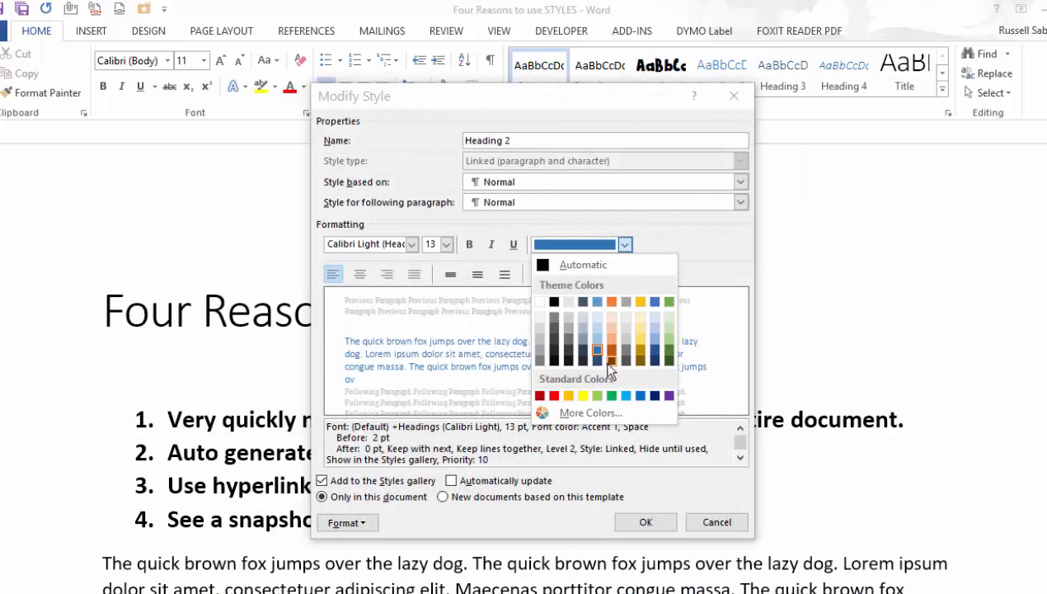
left_click(540, 396)
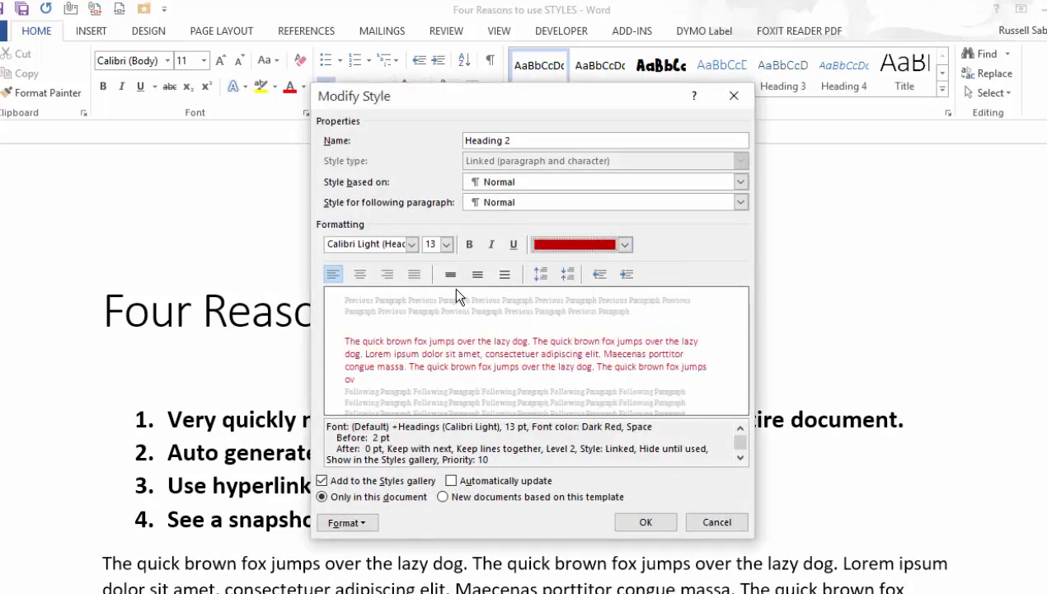
left_click(468, 245)
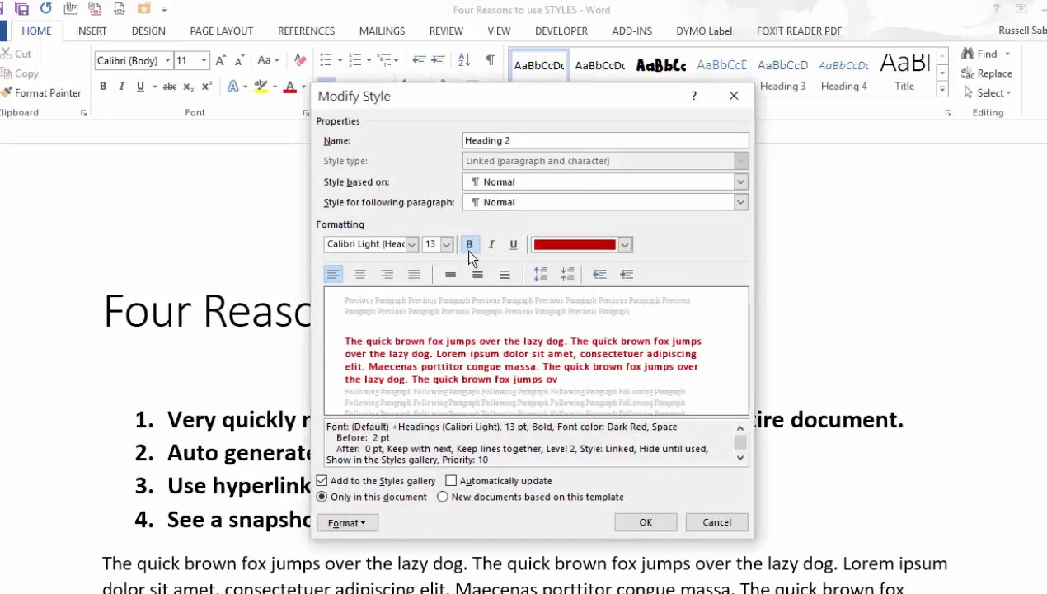
left_click(647, 521)
scroll(616, 452, "down", 3)
scroll(616, 451, "down", 8)
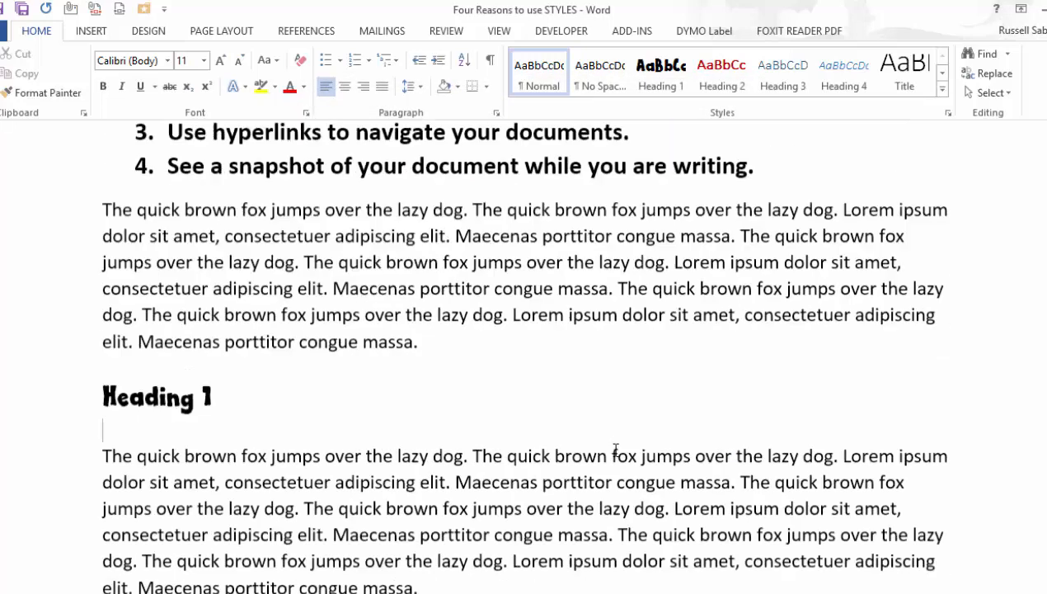
scroll(234, 425, "down", 12)
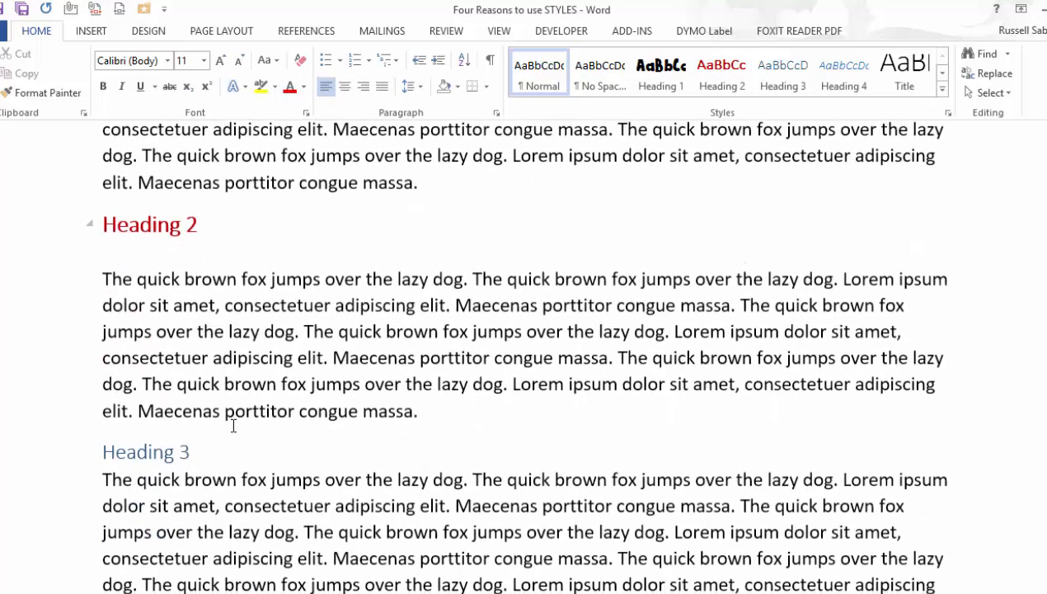
scroll(233, 424, "down", 7)
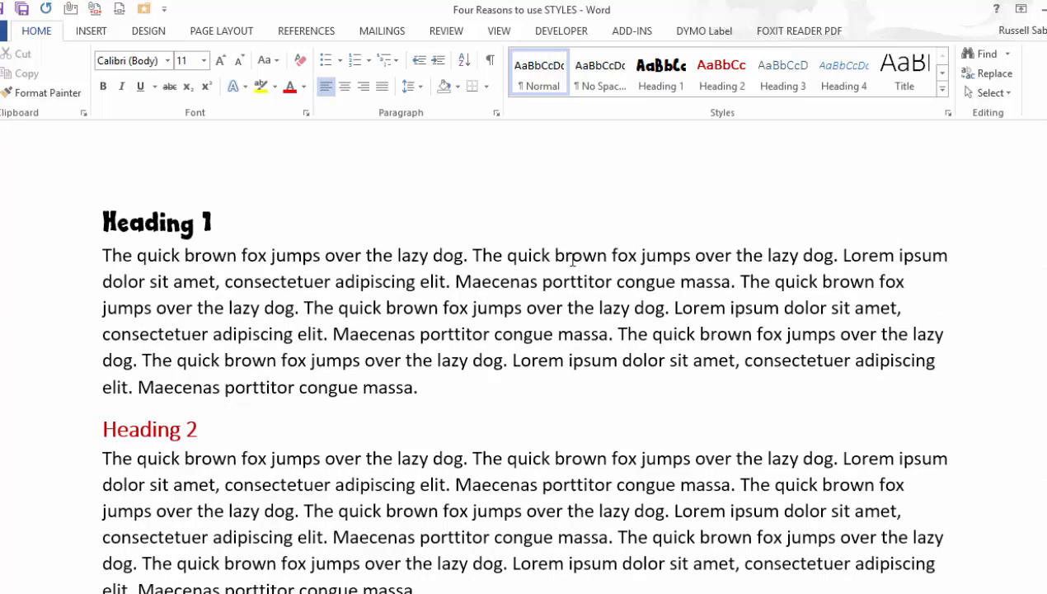
Add a box border to the Heading 2 style and save the style changes
right_click(707, 70)
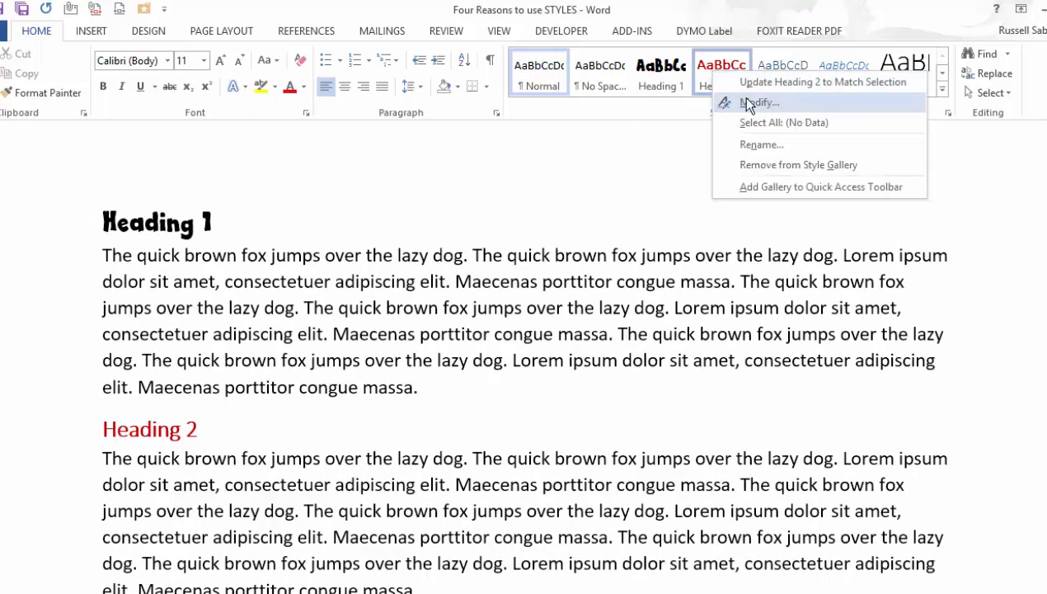
left_click(742, 99)
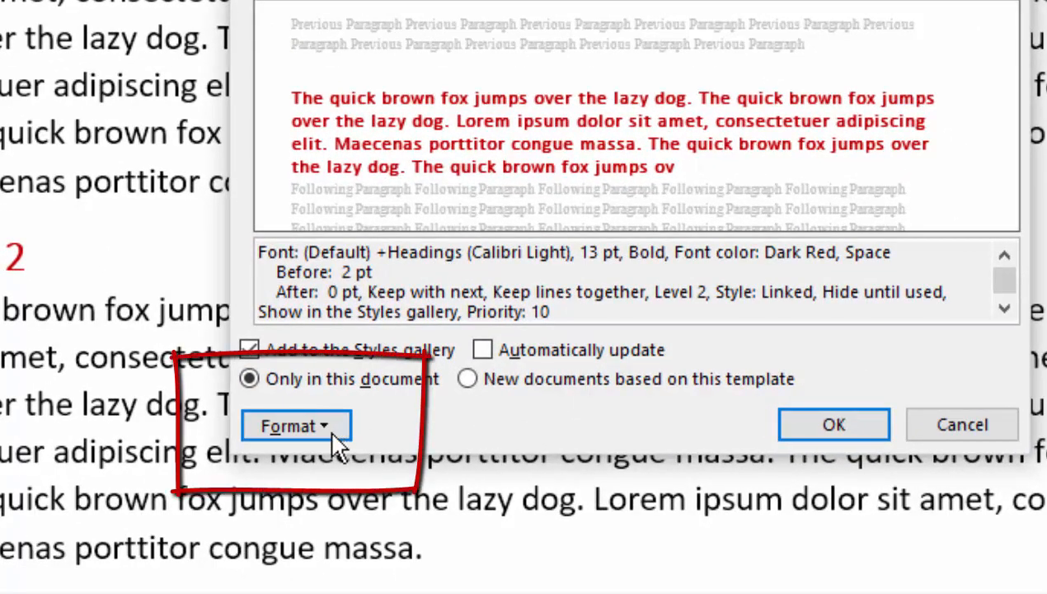
left_click(335, 438)
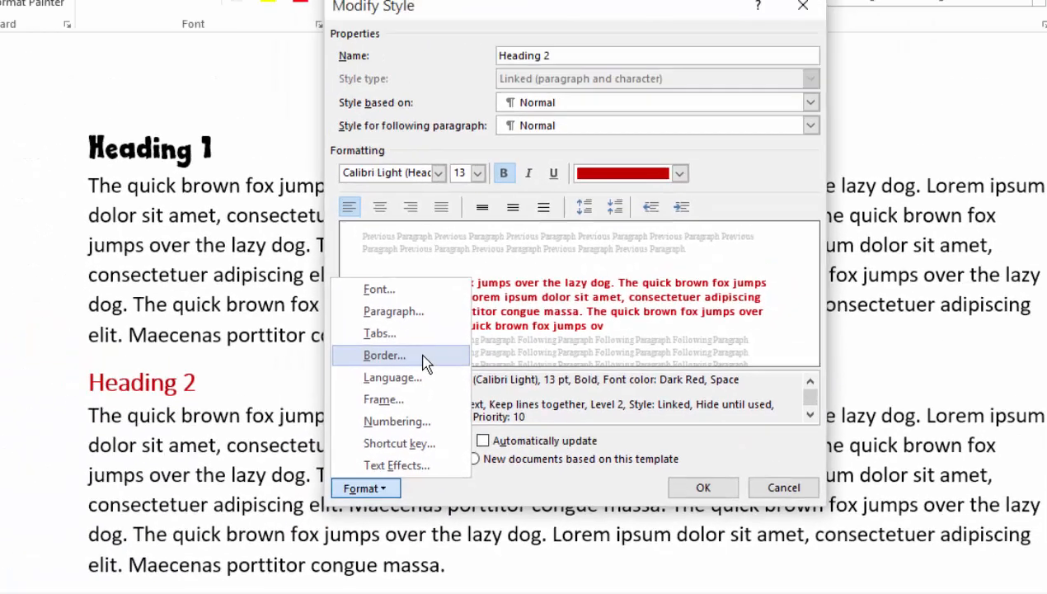
left_click(426, 356)
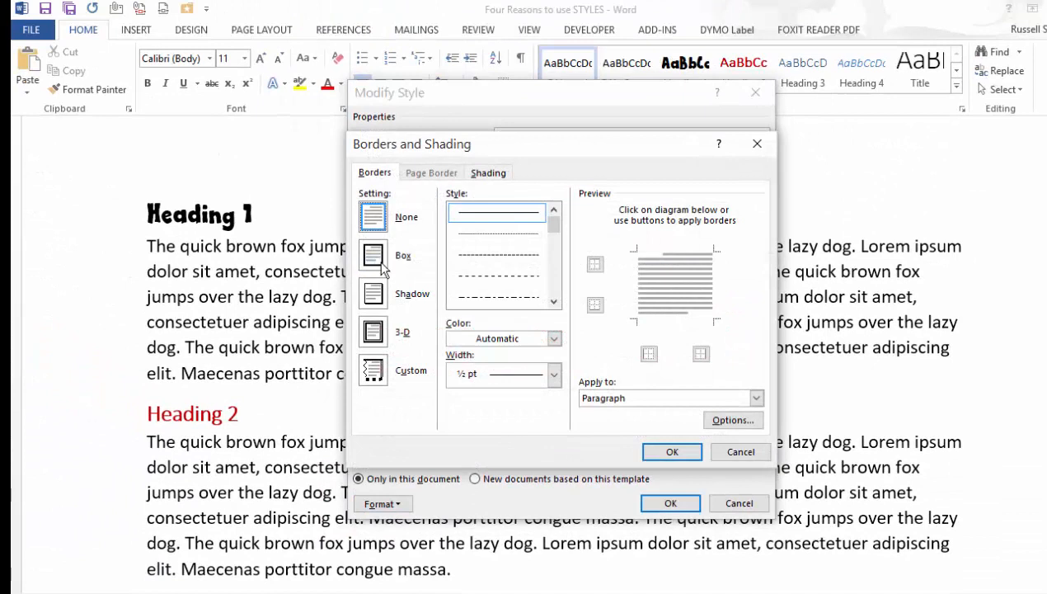
left_click(377, 260)
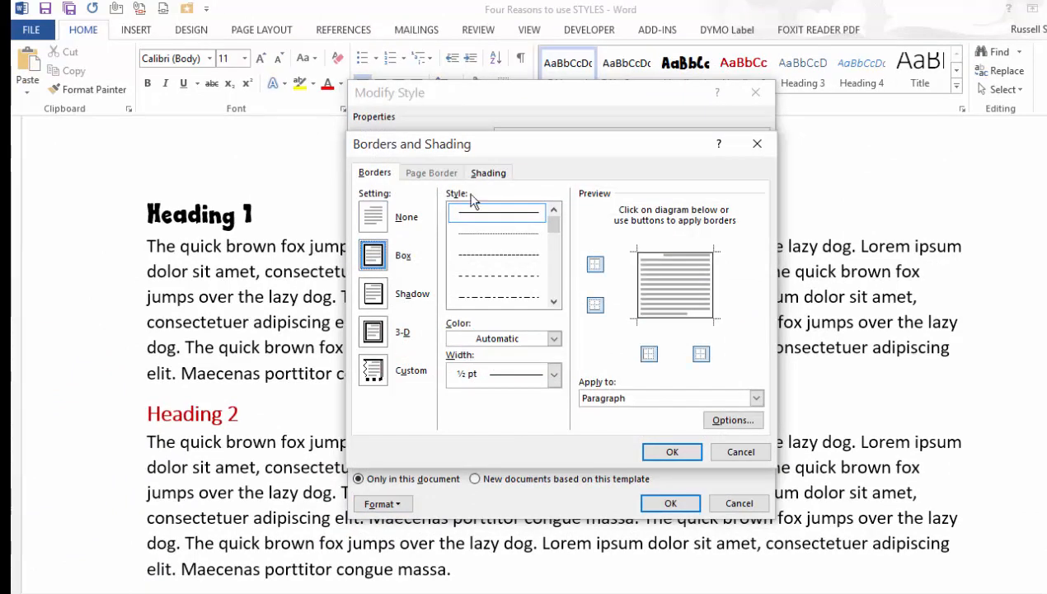
left_click(668, 452)
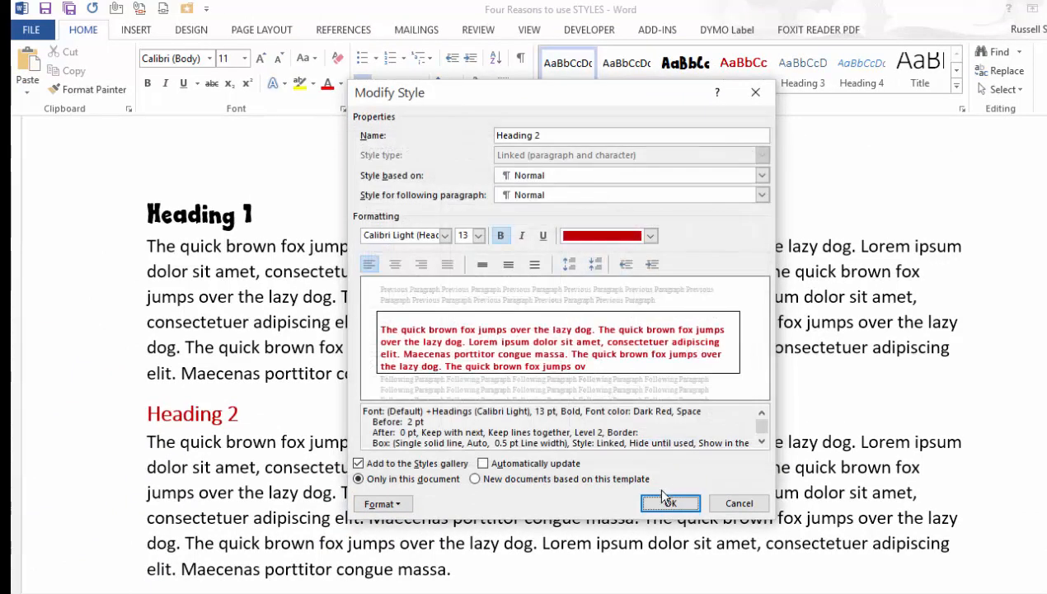
left_click(660, 499)
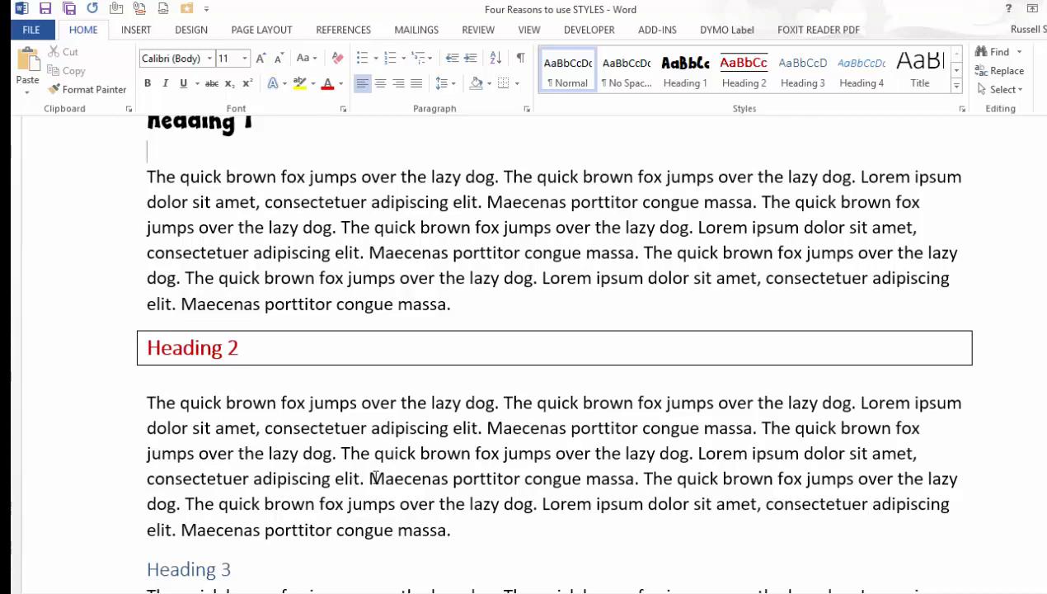
Modify the Normal style to use the Arial font and save the change
scroll(495, 371, "up", 3)
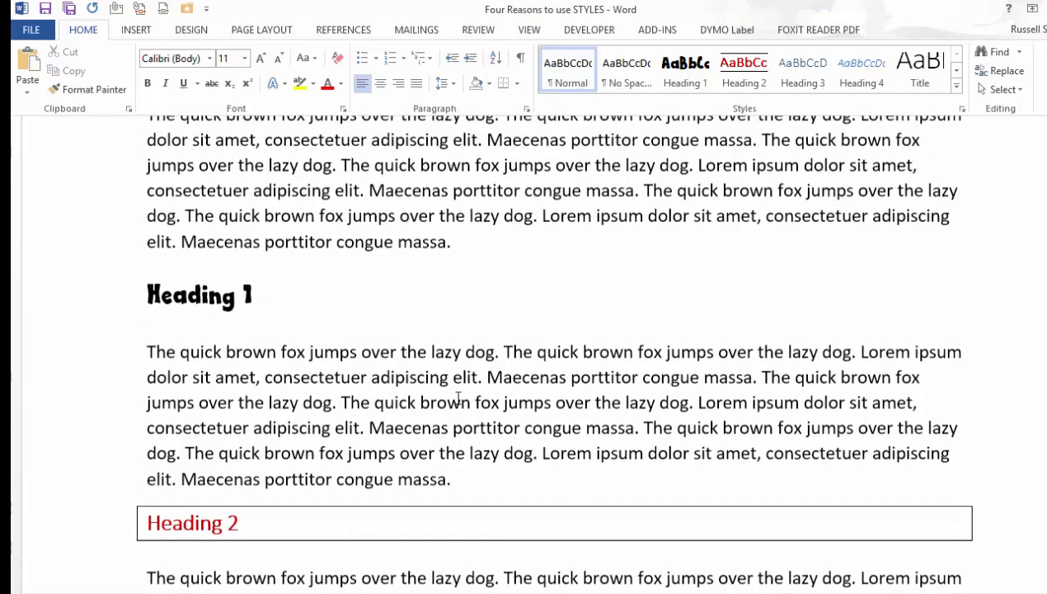
scroll(611, 156, "up", 2)
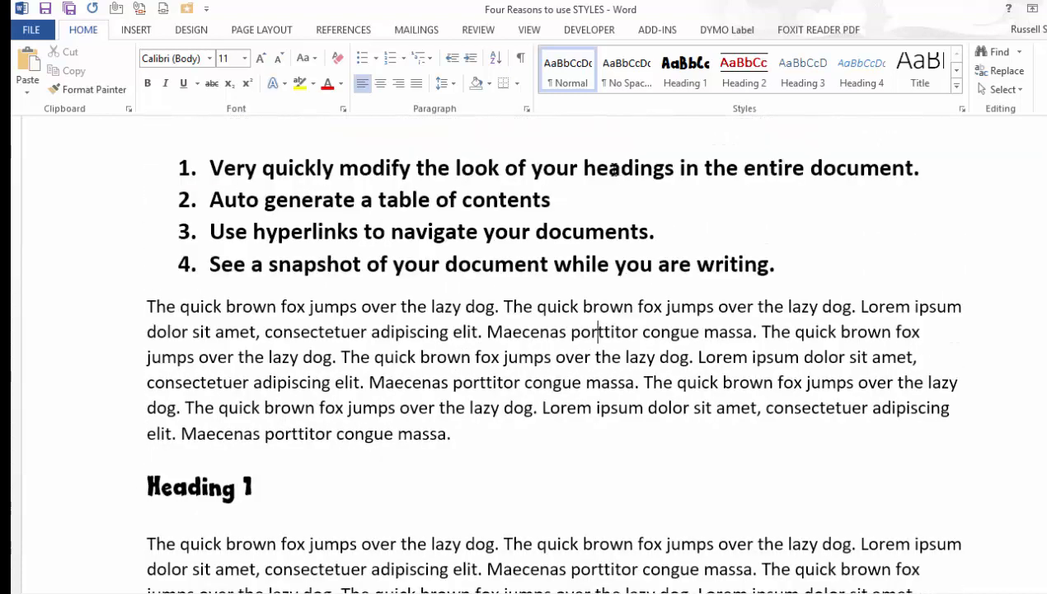
right_click(560, 81)
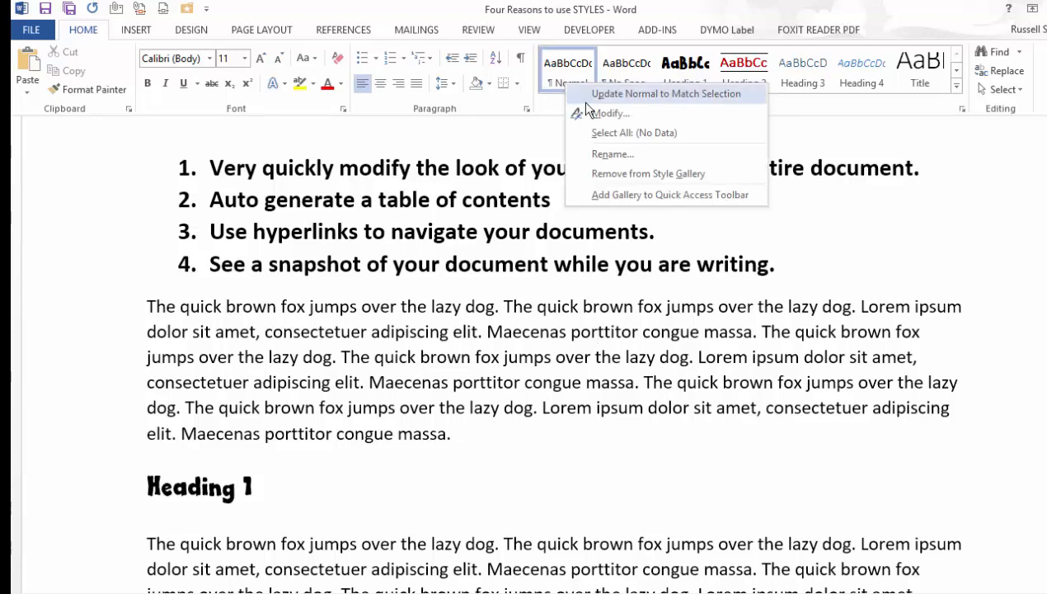
left_click(588, 107)
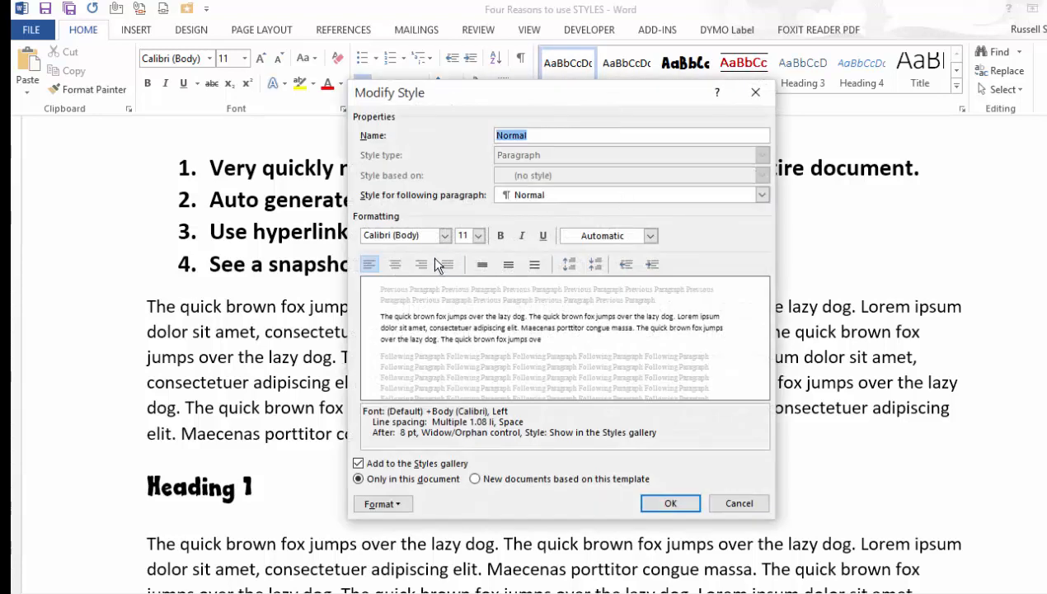
left_click(444, 236)
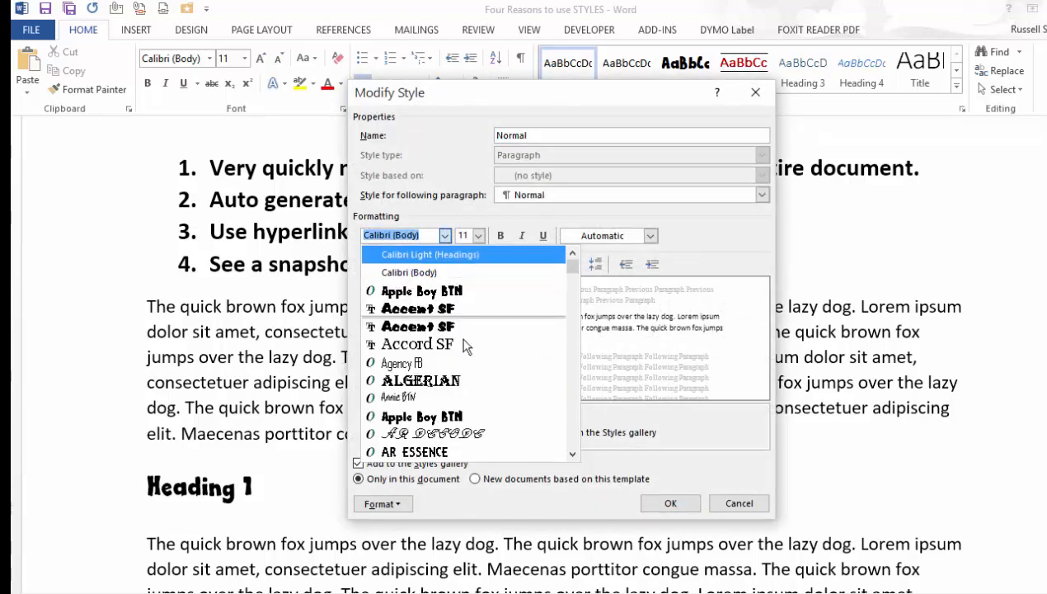
scroll(533, 378, "down", 3)
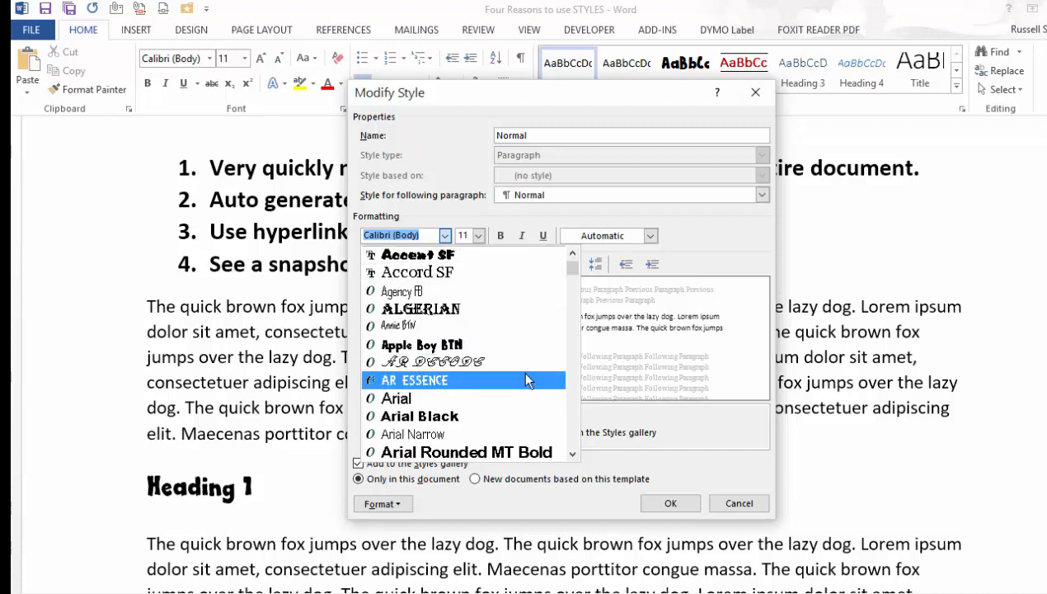
left_click(486, 396)
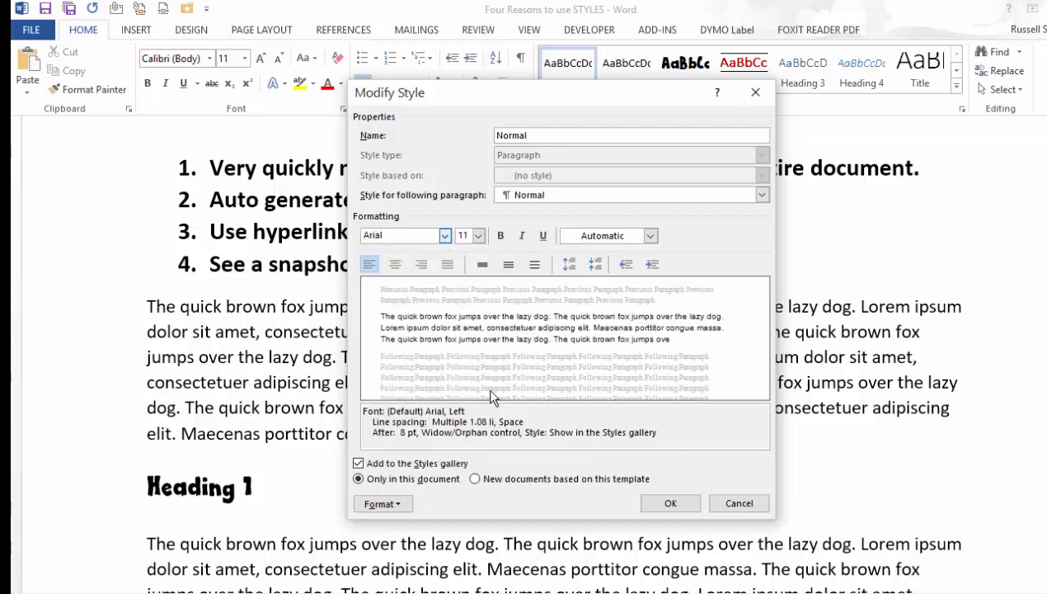
left_click(693, 505)
Add two blank lines between the title and the numbered list, and place the cursor among these blank lines
scroll(500, 402, "down", 12)
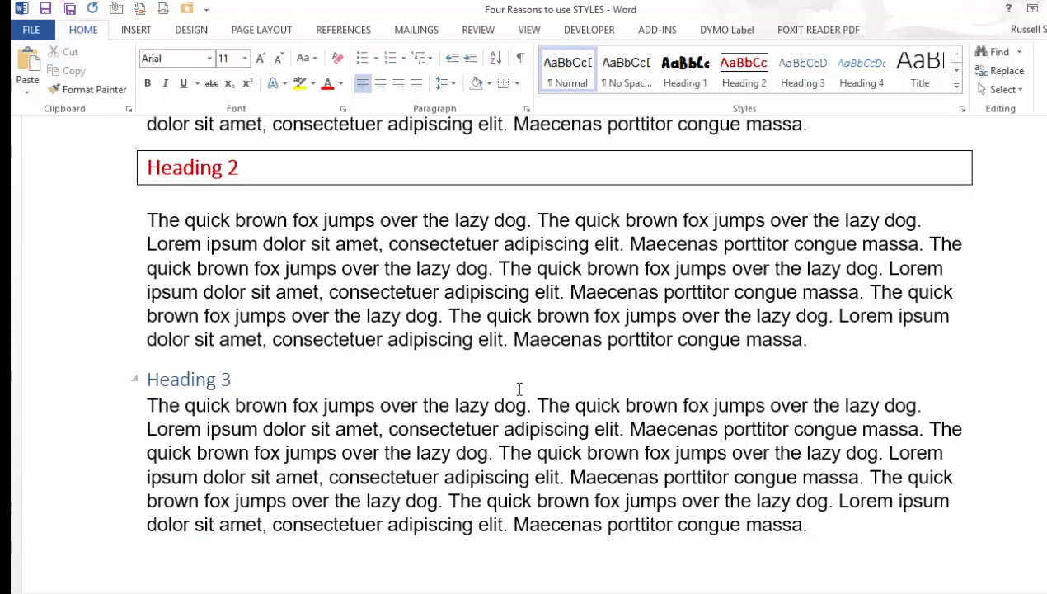
scroll(518, 389, "up", 15)
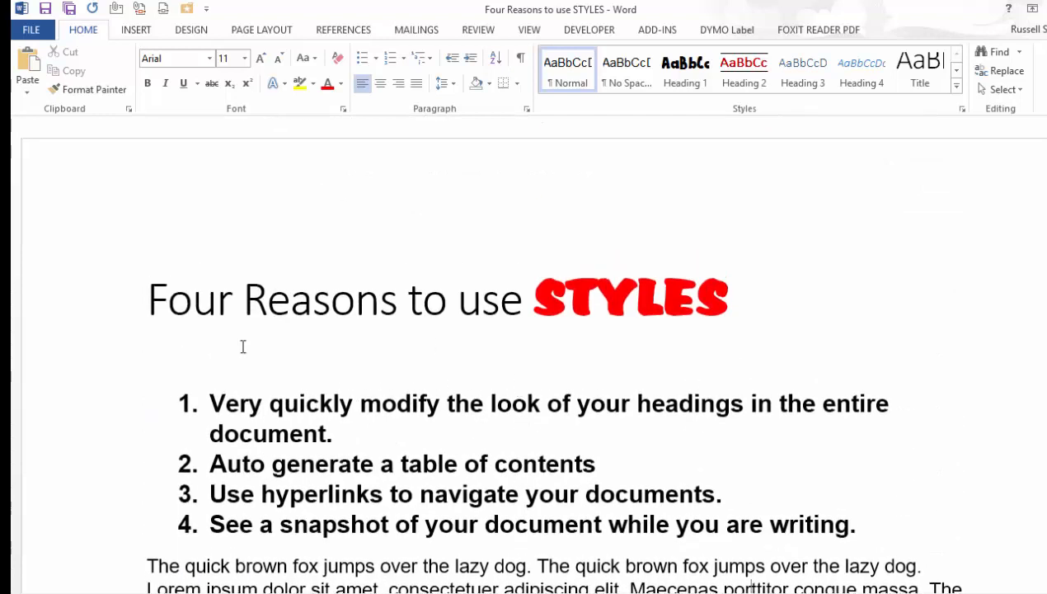
left_click(171, 347)
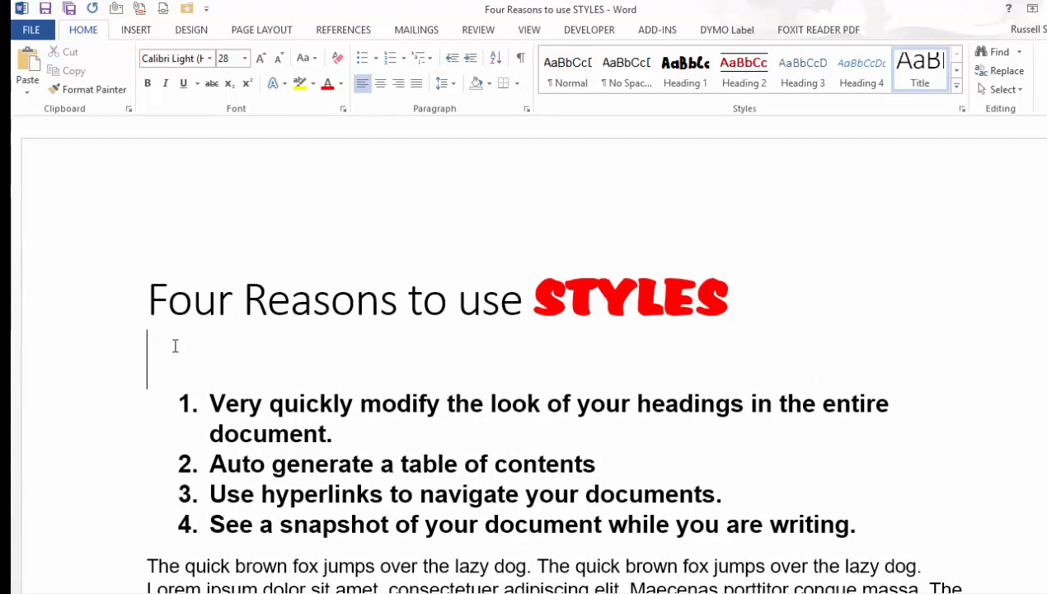
key("Return")
key("Return")
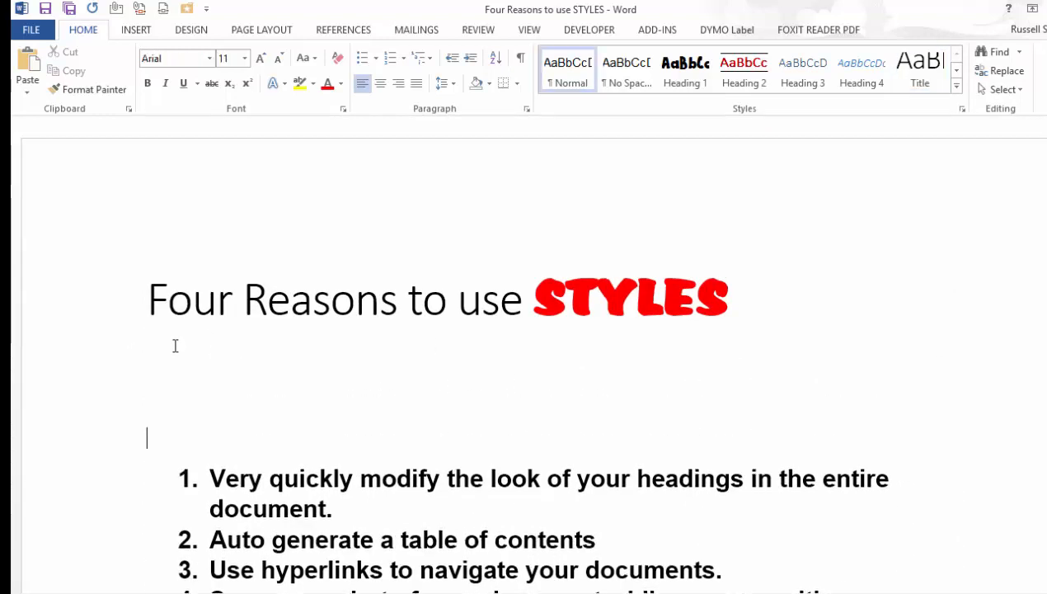
key("Up")
key("Up")
key("Down")
Insert a table of contents below the title using the built-in Automatic Table 2 design
left_click(145, 33)
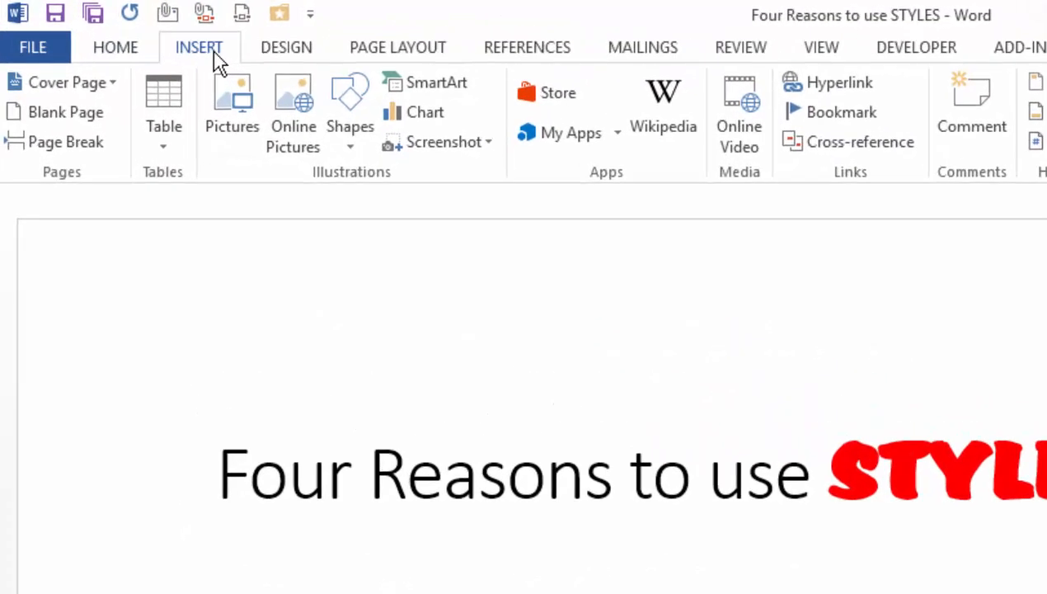
left_click(539, 51)
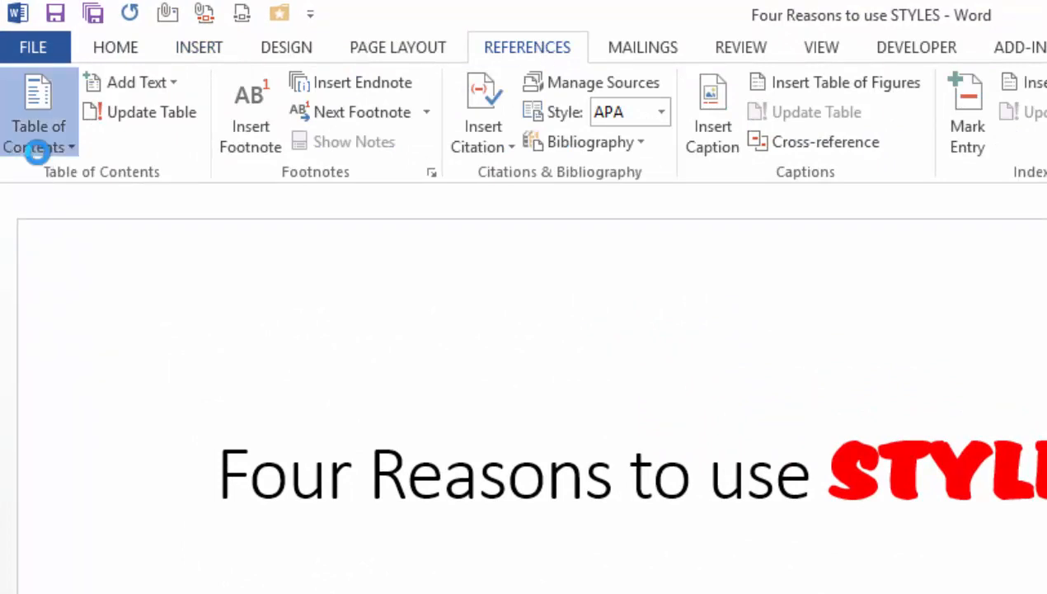
left_click(36, 148)
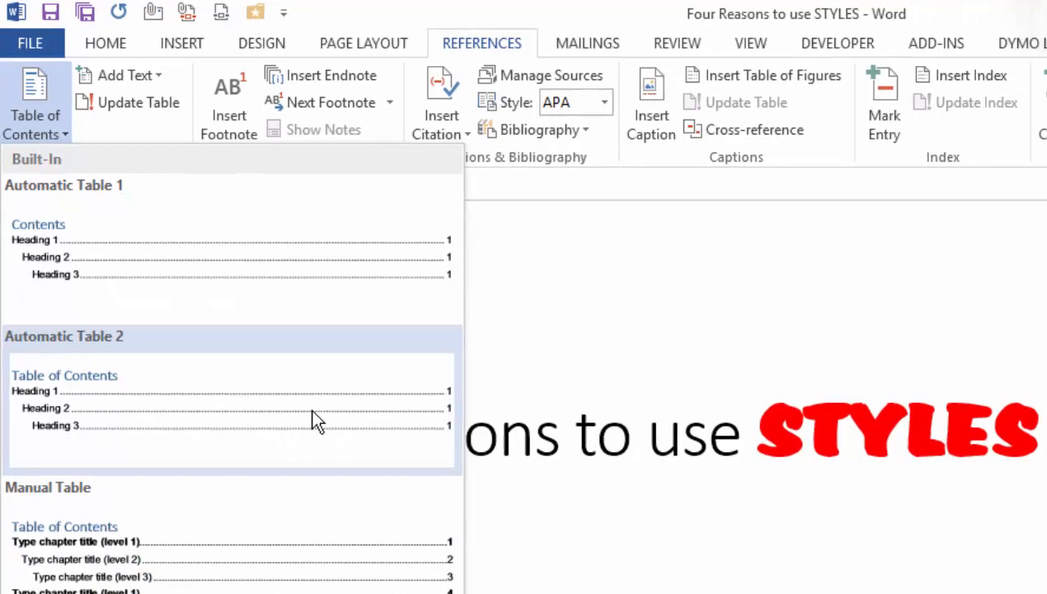
left_click(345, 459)
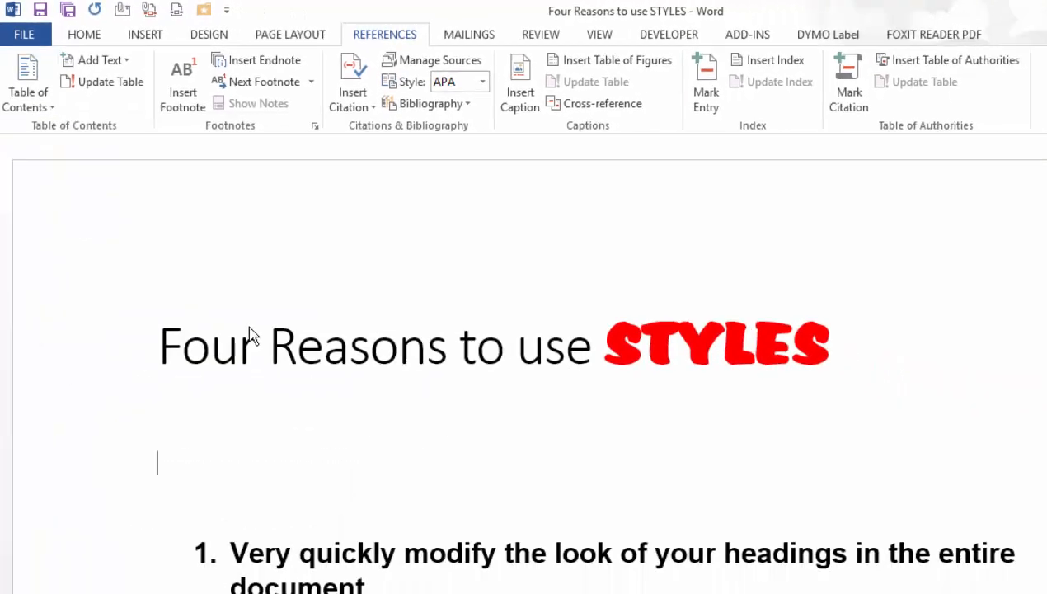
Add a blank line between the "Table of Contents" heading and its first entry
scroll(221, 282, "up", 3)
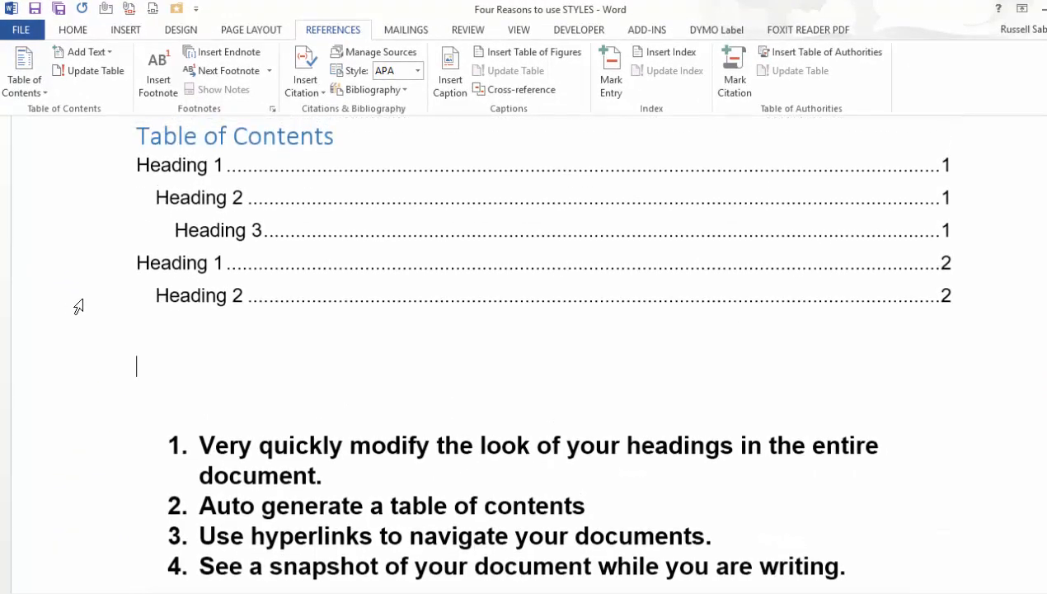
scroll(78, 304, "up", 3)
left_click(358, 321)
key("Return")
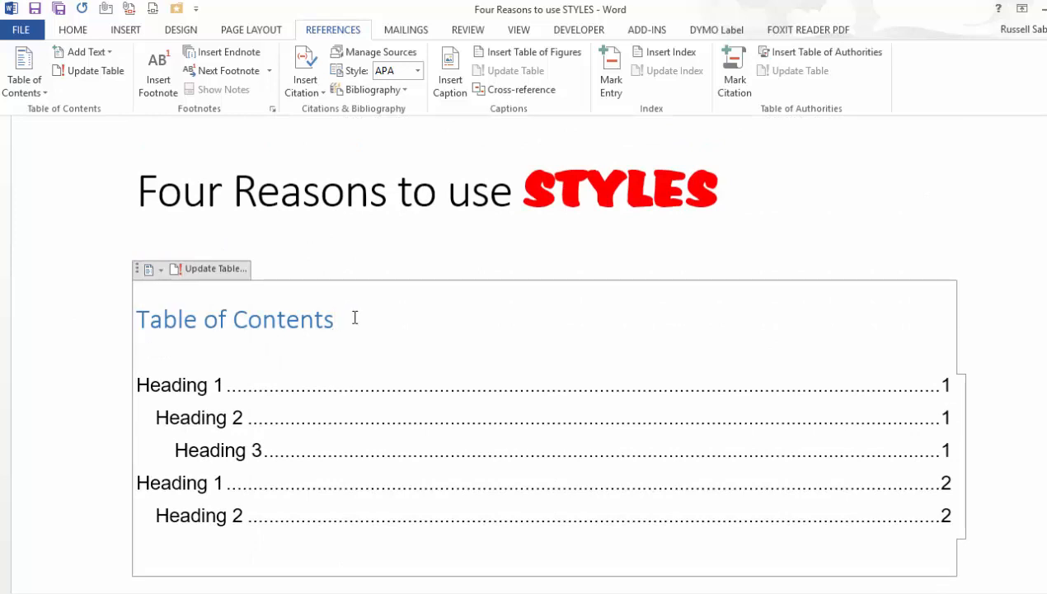
left_click(406, 240)
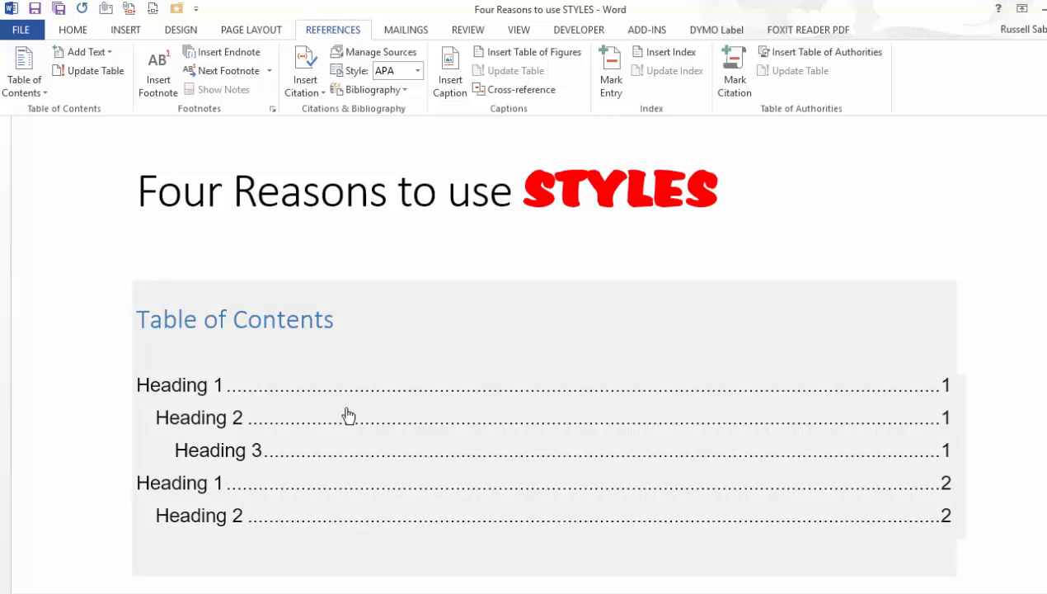
Update the entire table of contents, including headings and page numbers, and leave the table
left_click(212, 353)
right_click(213, 353)
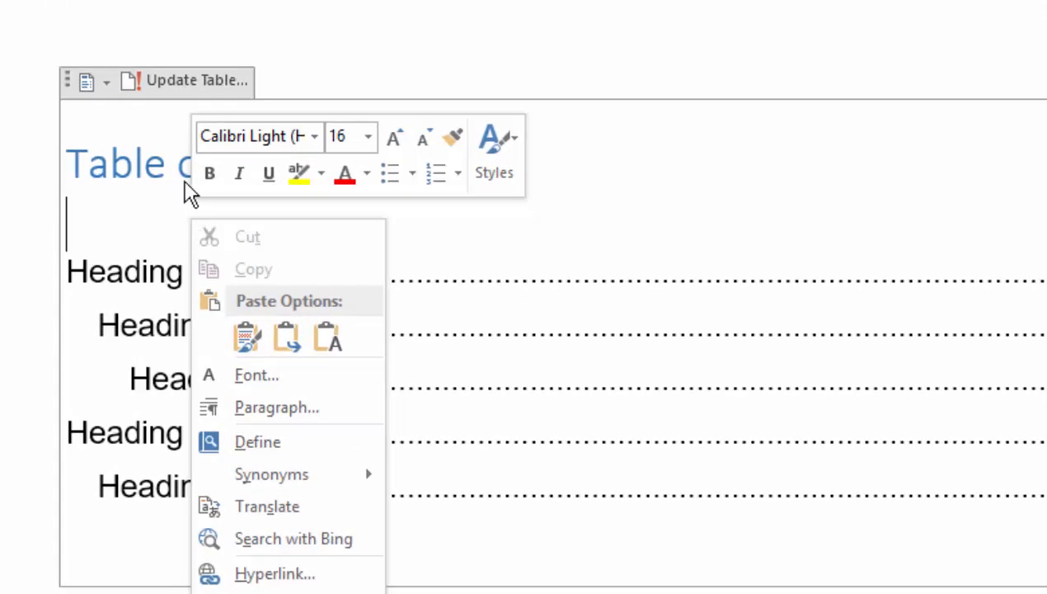
left_click(171, 80)
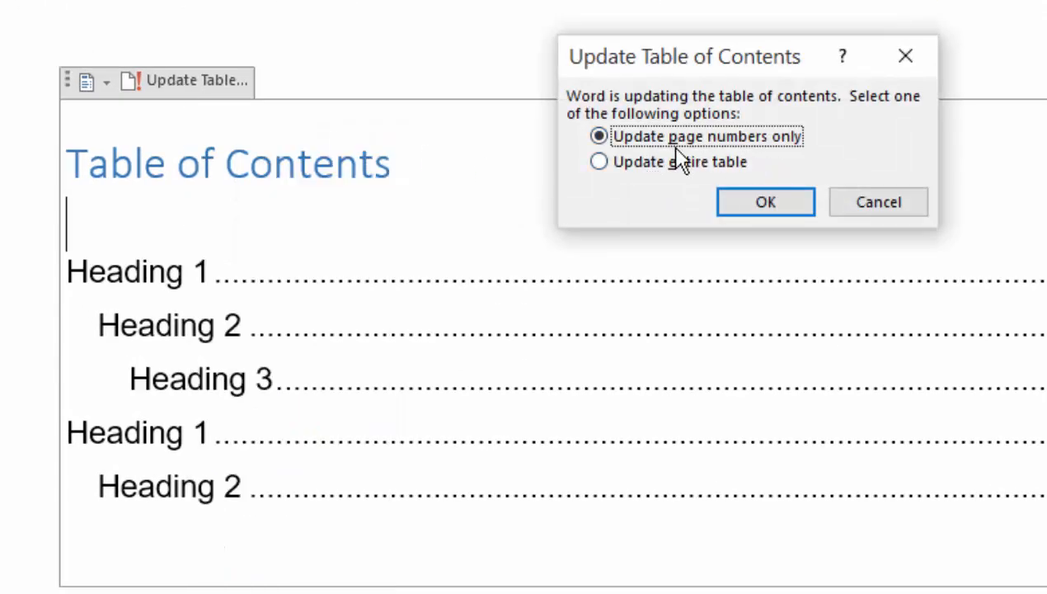
left_click(659, 165)
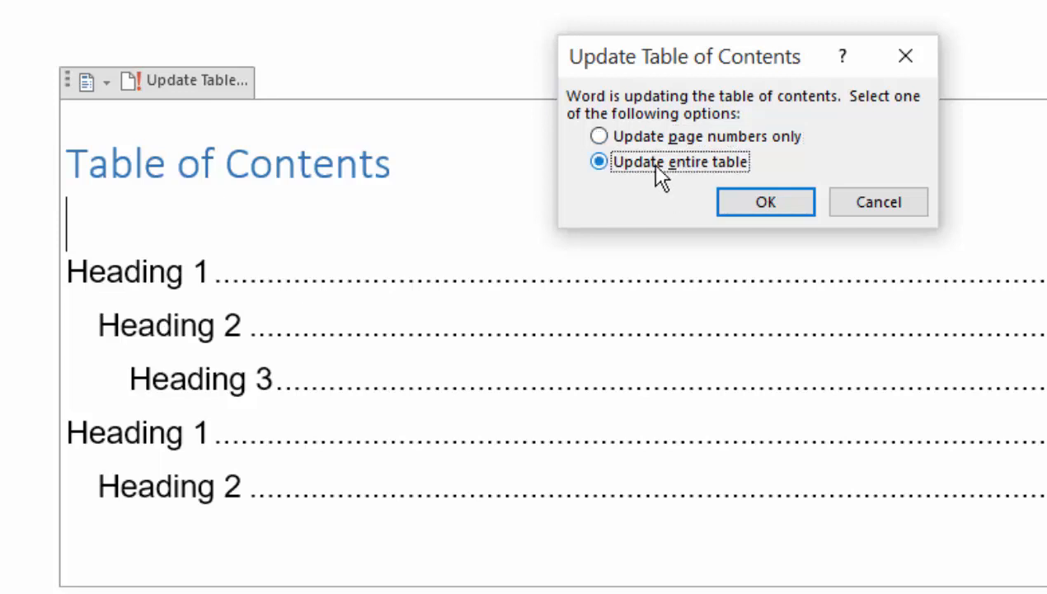
left_click(746, 206)
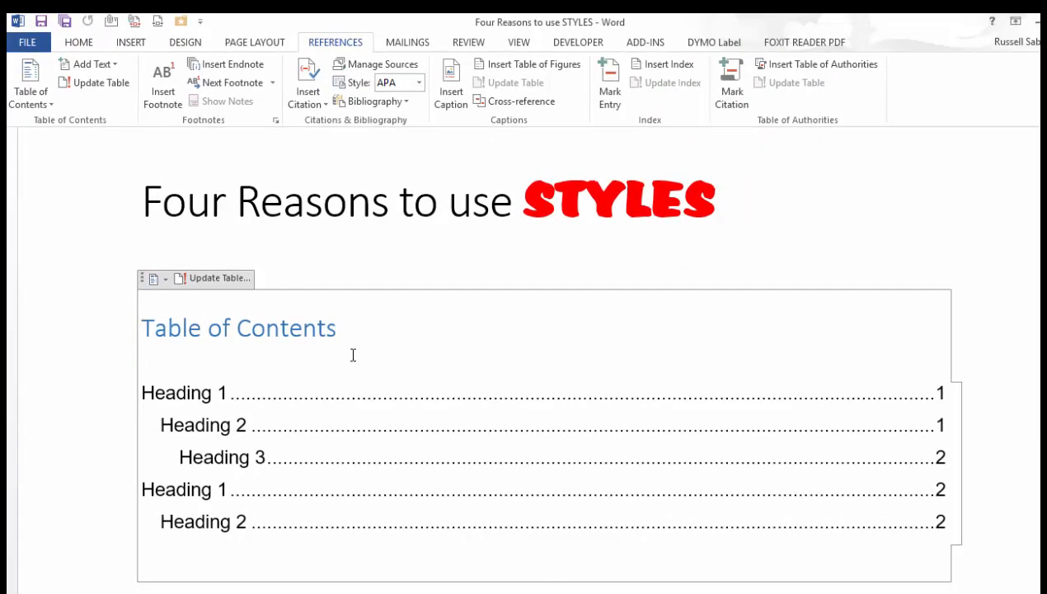
left_click(376, 244)
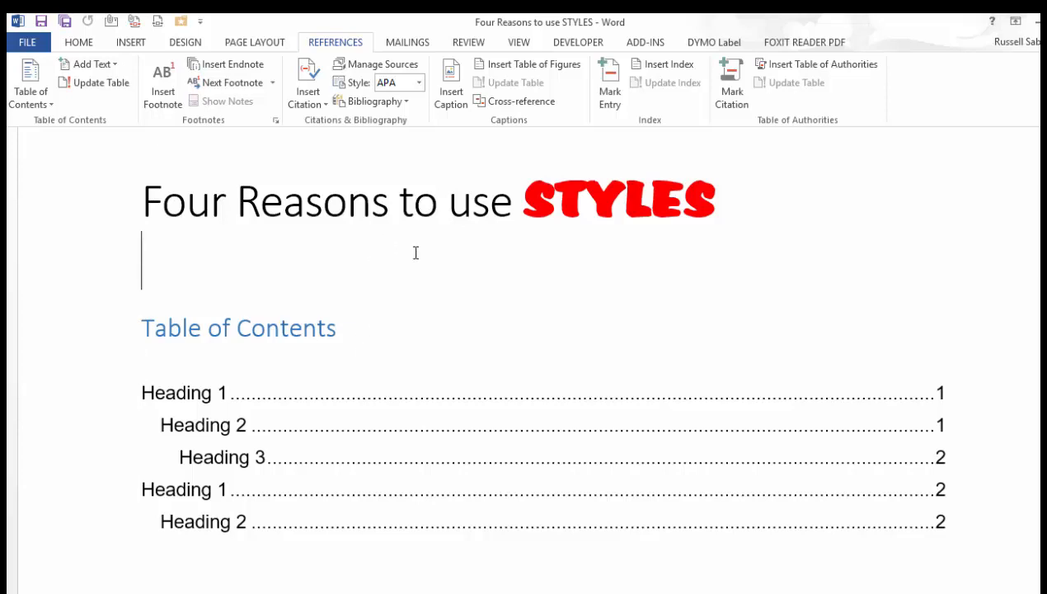
Follow the table of contents link to the second Heading 1 section
scroll(615, 268, "down", 4)
left_click(615, 274)
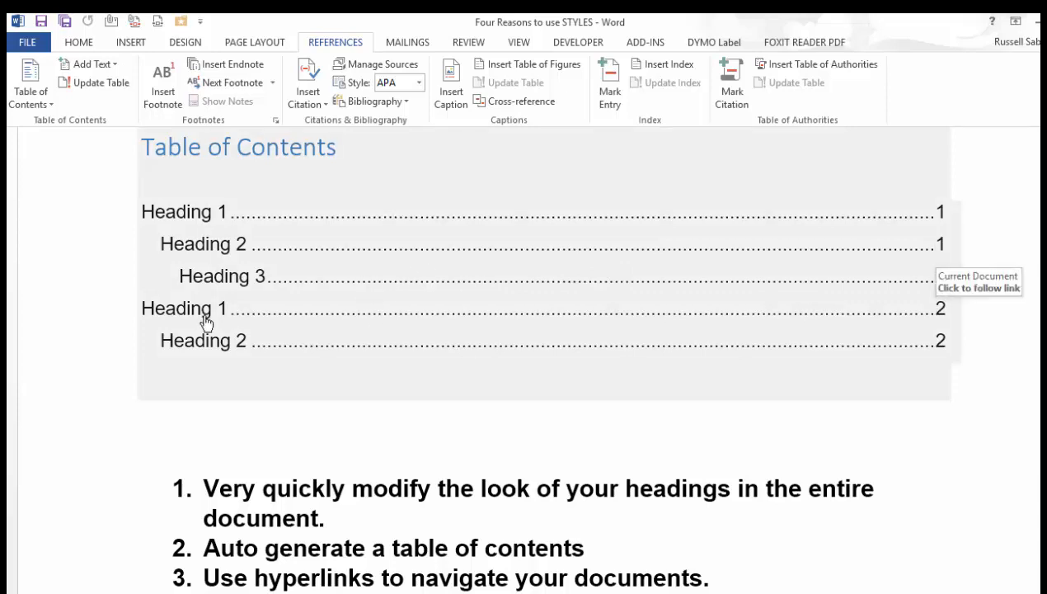
left_click(941, 317)
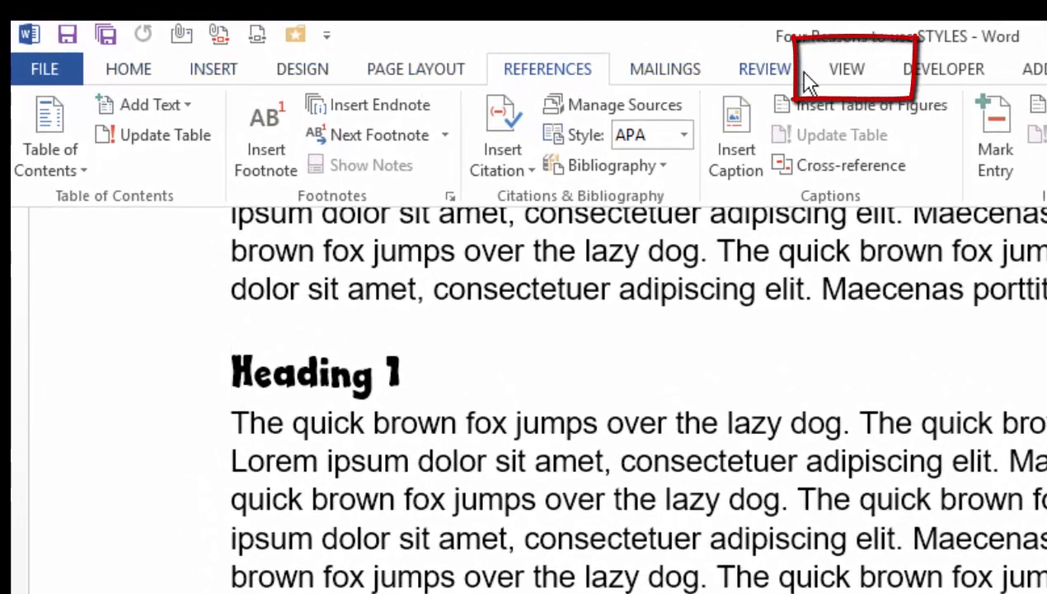
Show the Navigation Pane and use its headings to jump among the Heading 2 and Heading 3 sections, finishing back at the numbered list
left_click(849, 76)
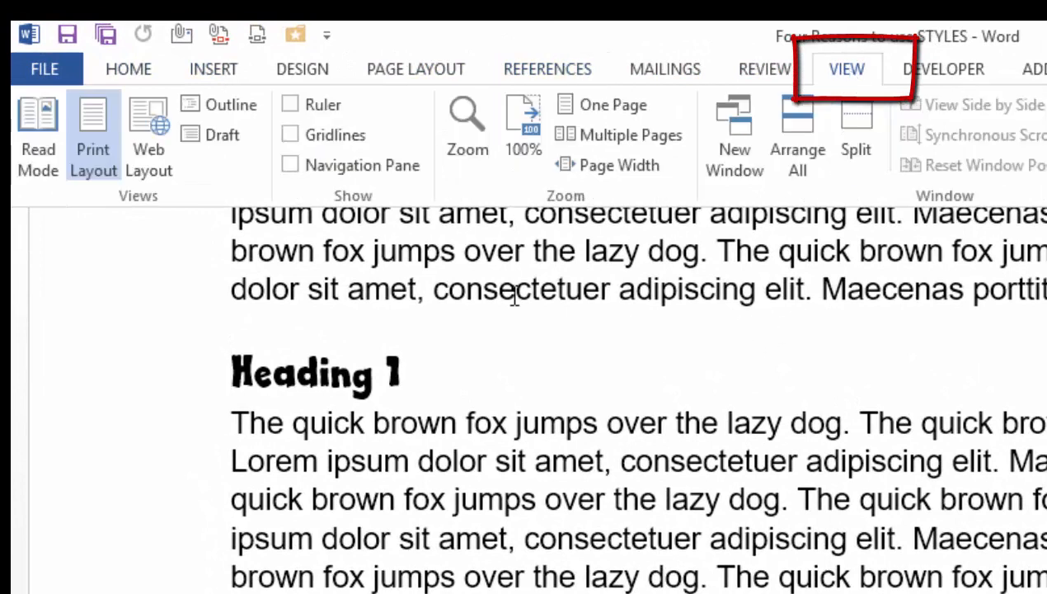
left_click(295, 169)
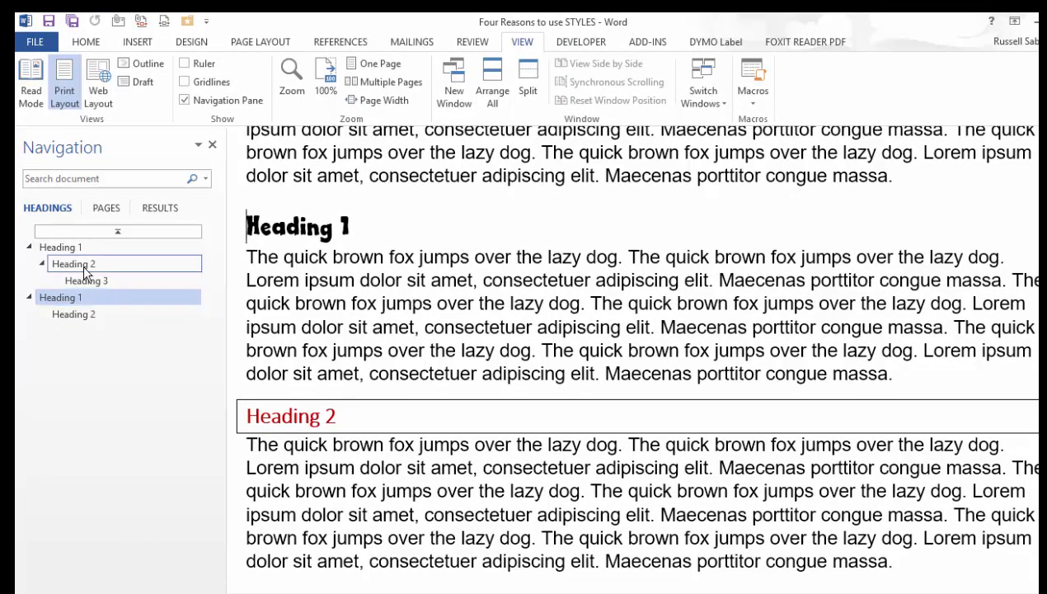
left_click(82, 264)
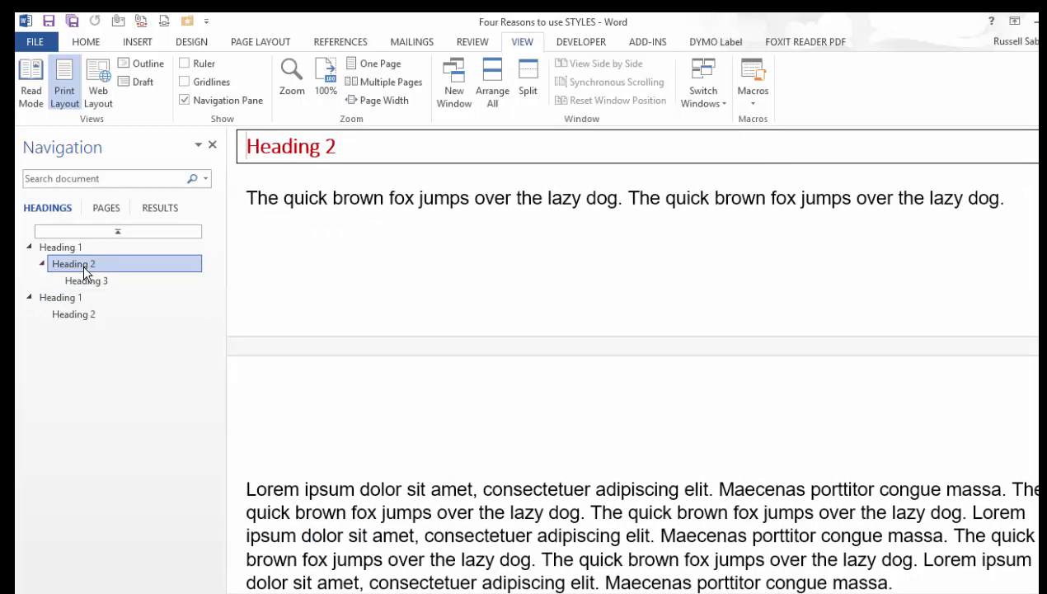
left_click(92, 282)
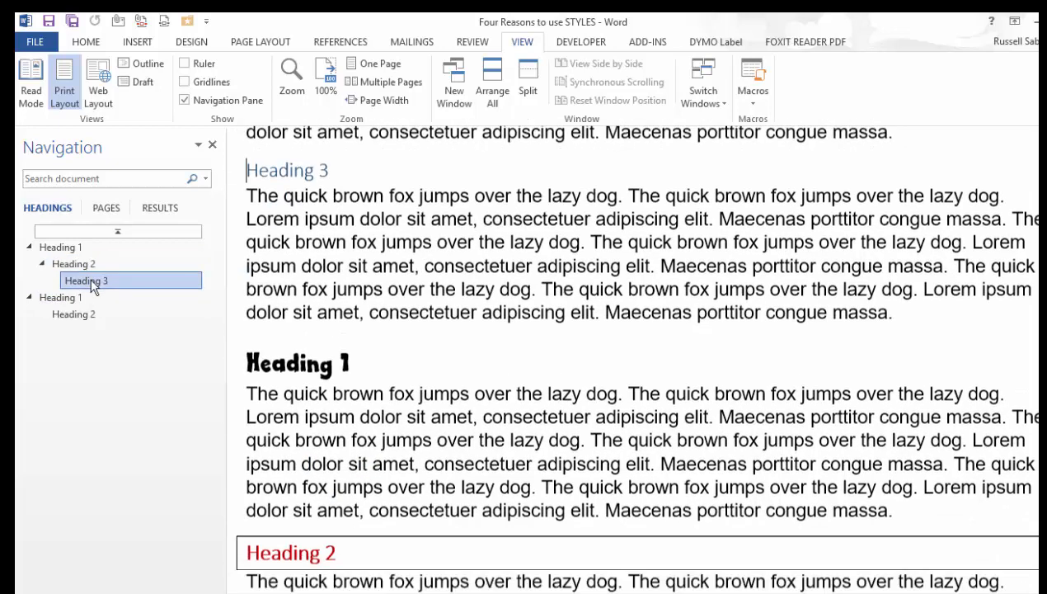
left_click(79, 315)
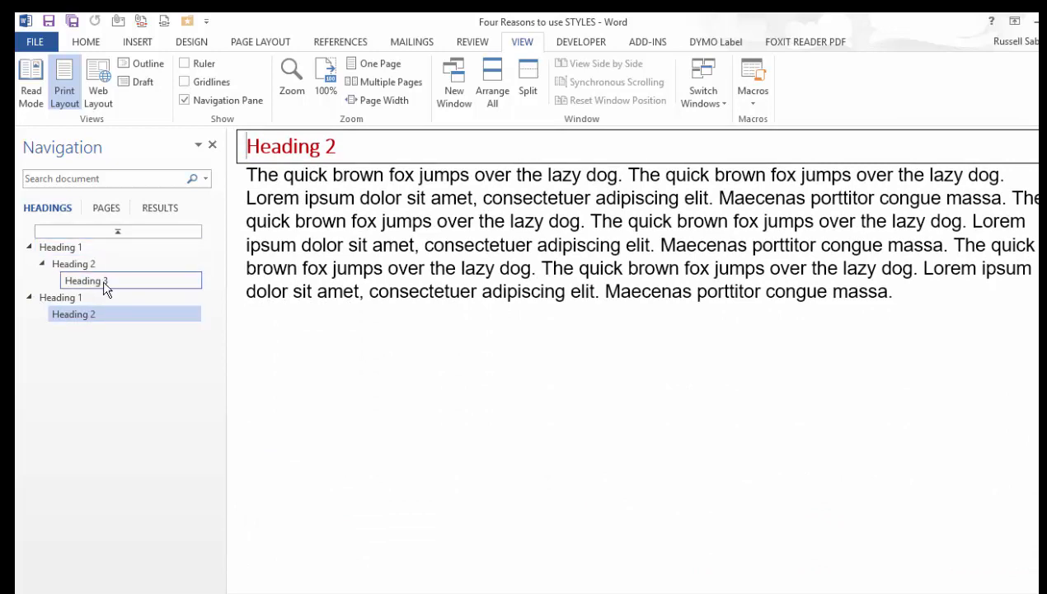
left_click(98, 281)
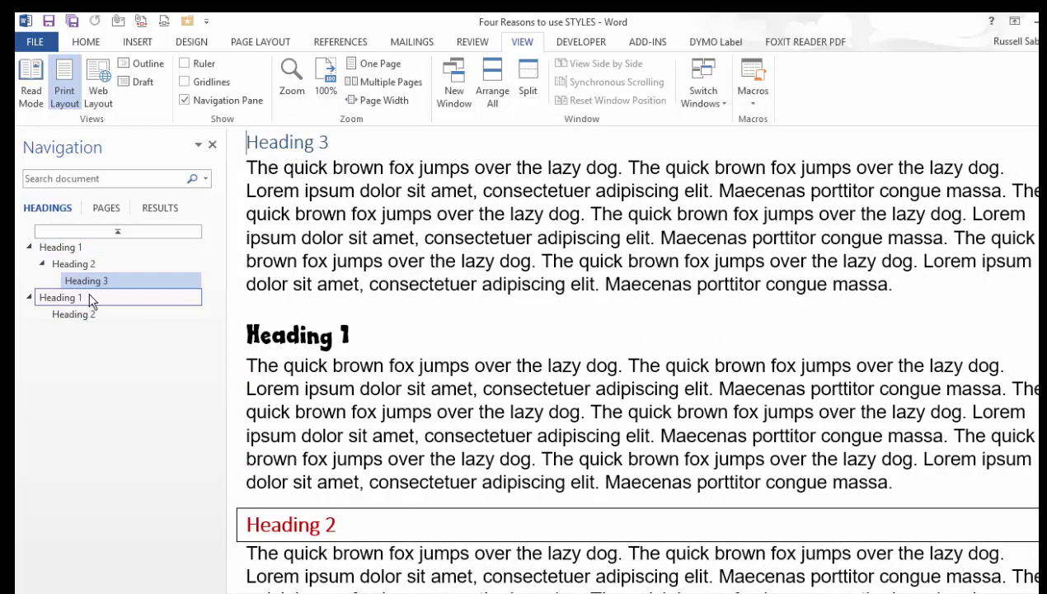
scroll(403, 262, "up", 8)
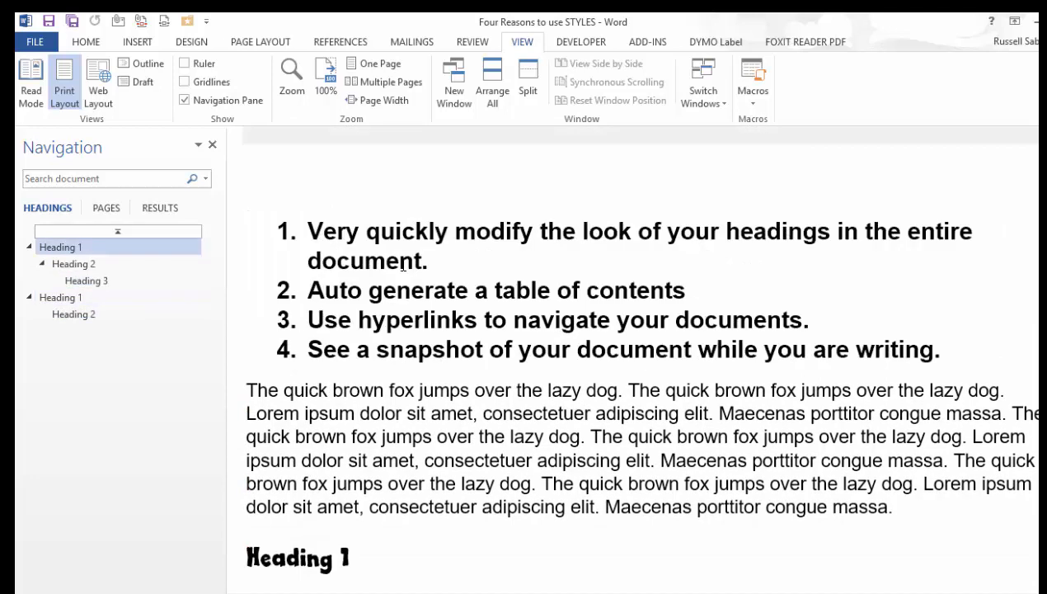